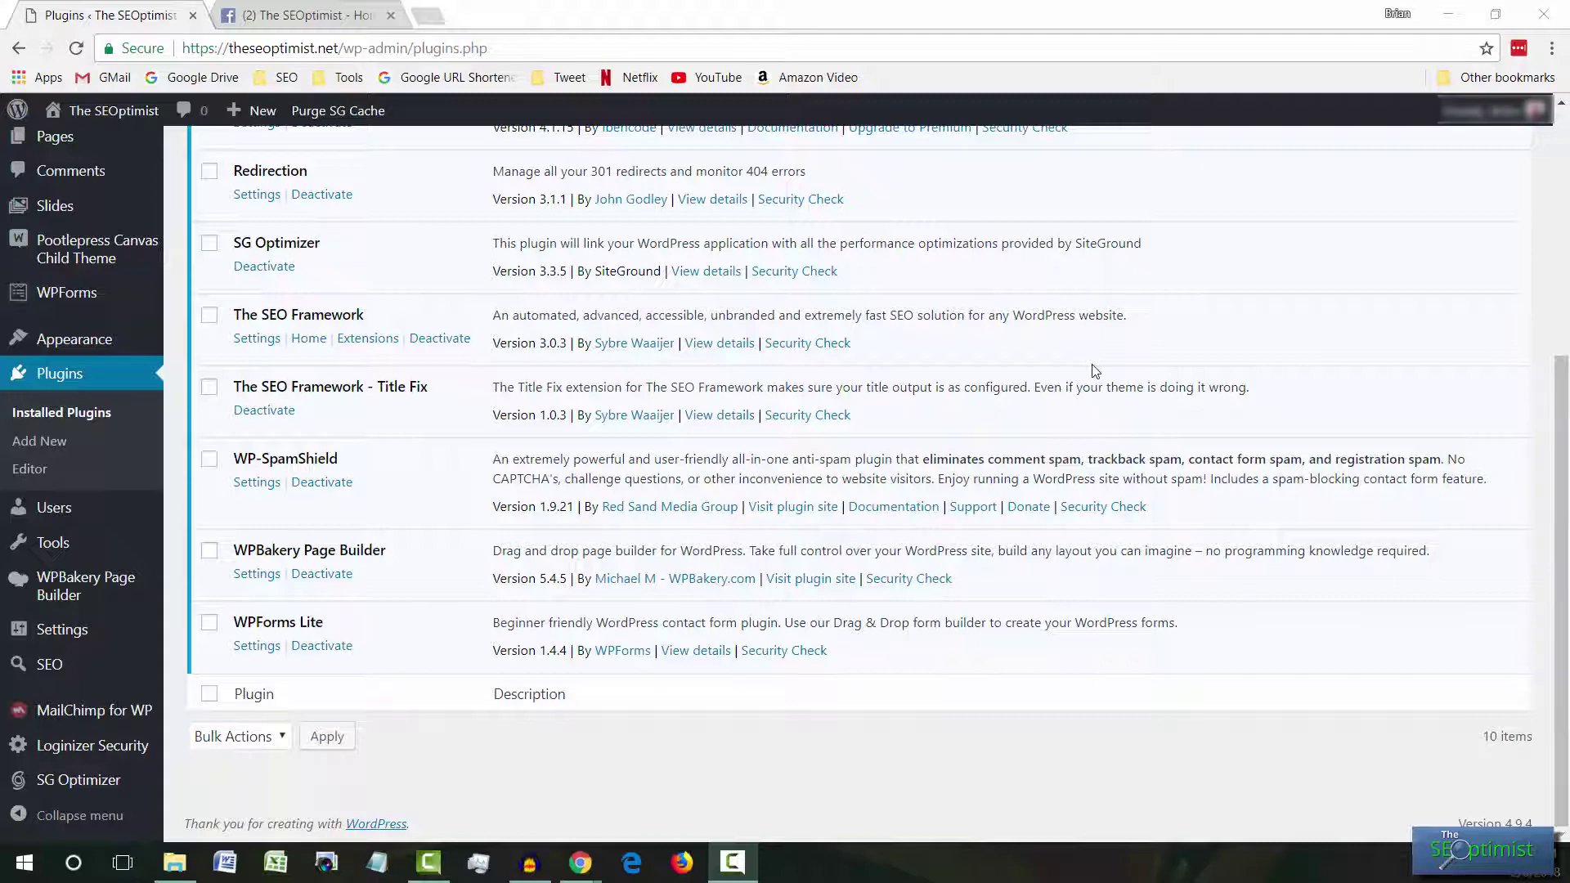
# Open the SEO plugin's settings page and display the Performance options under General Settings
pyautogui.scroll(1, 1094, 370)
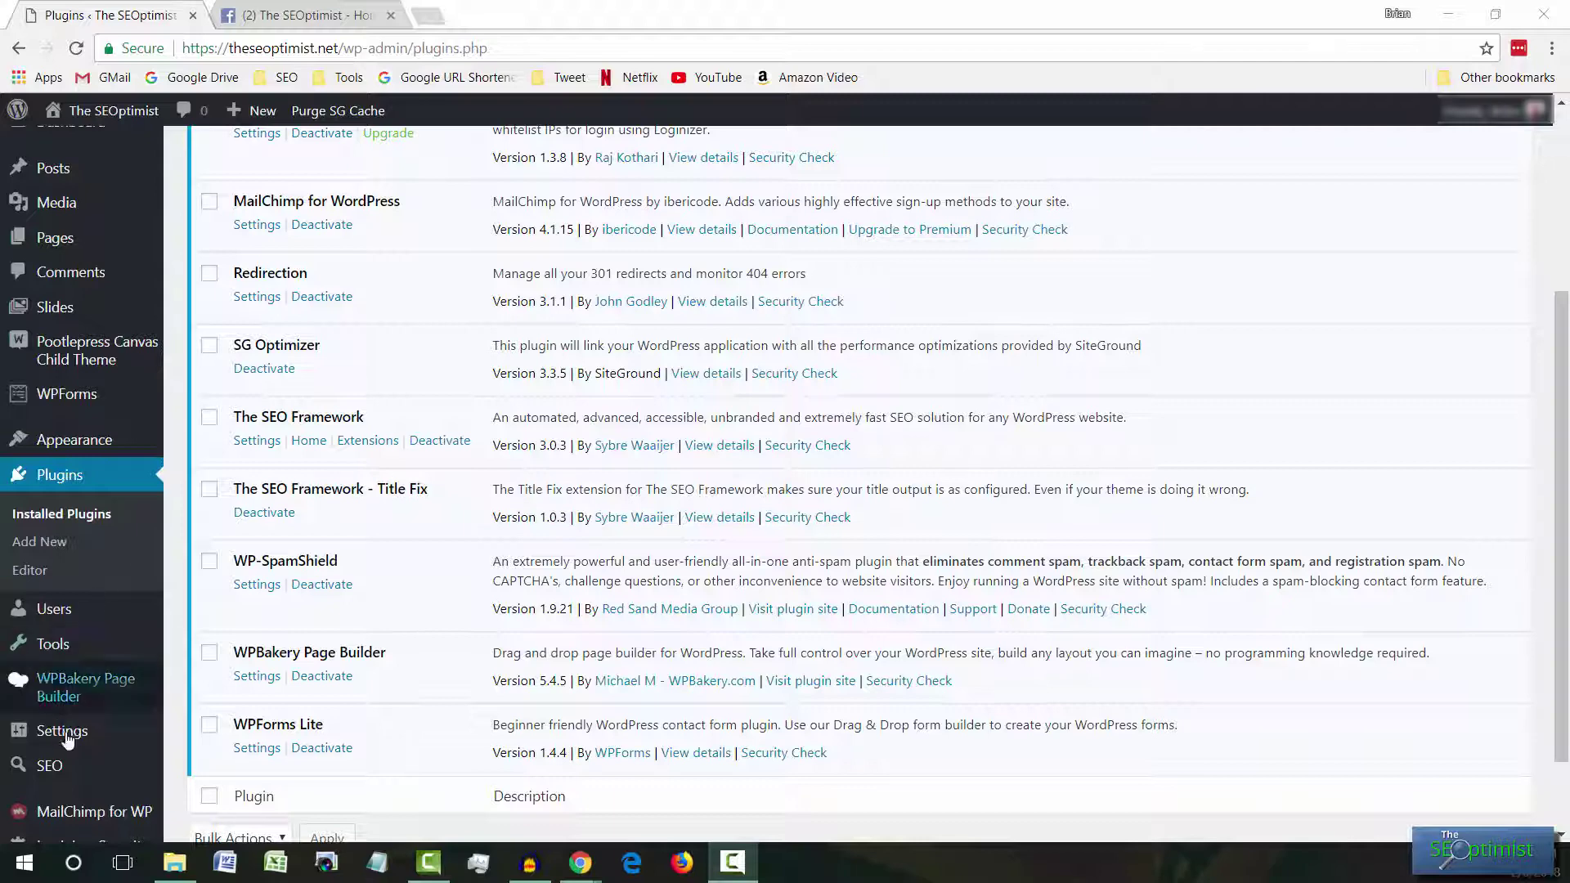
pyautogui.click(49, 766)
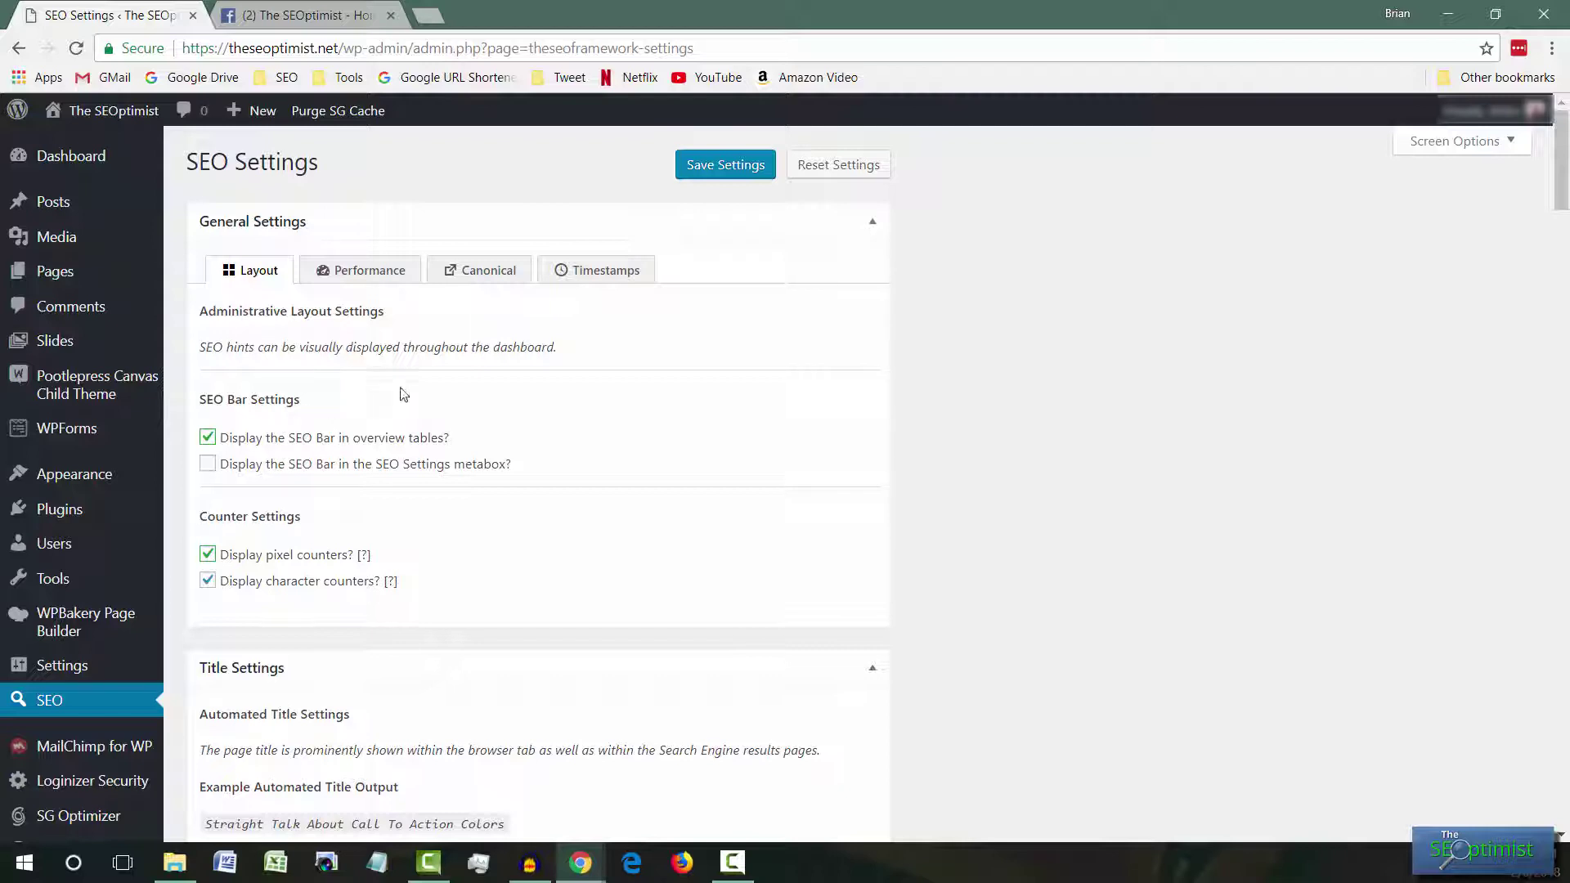
pyautogui.click(370, 280)
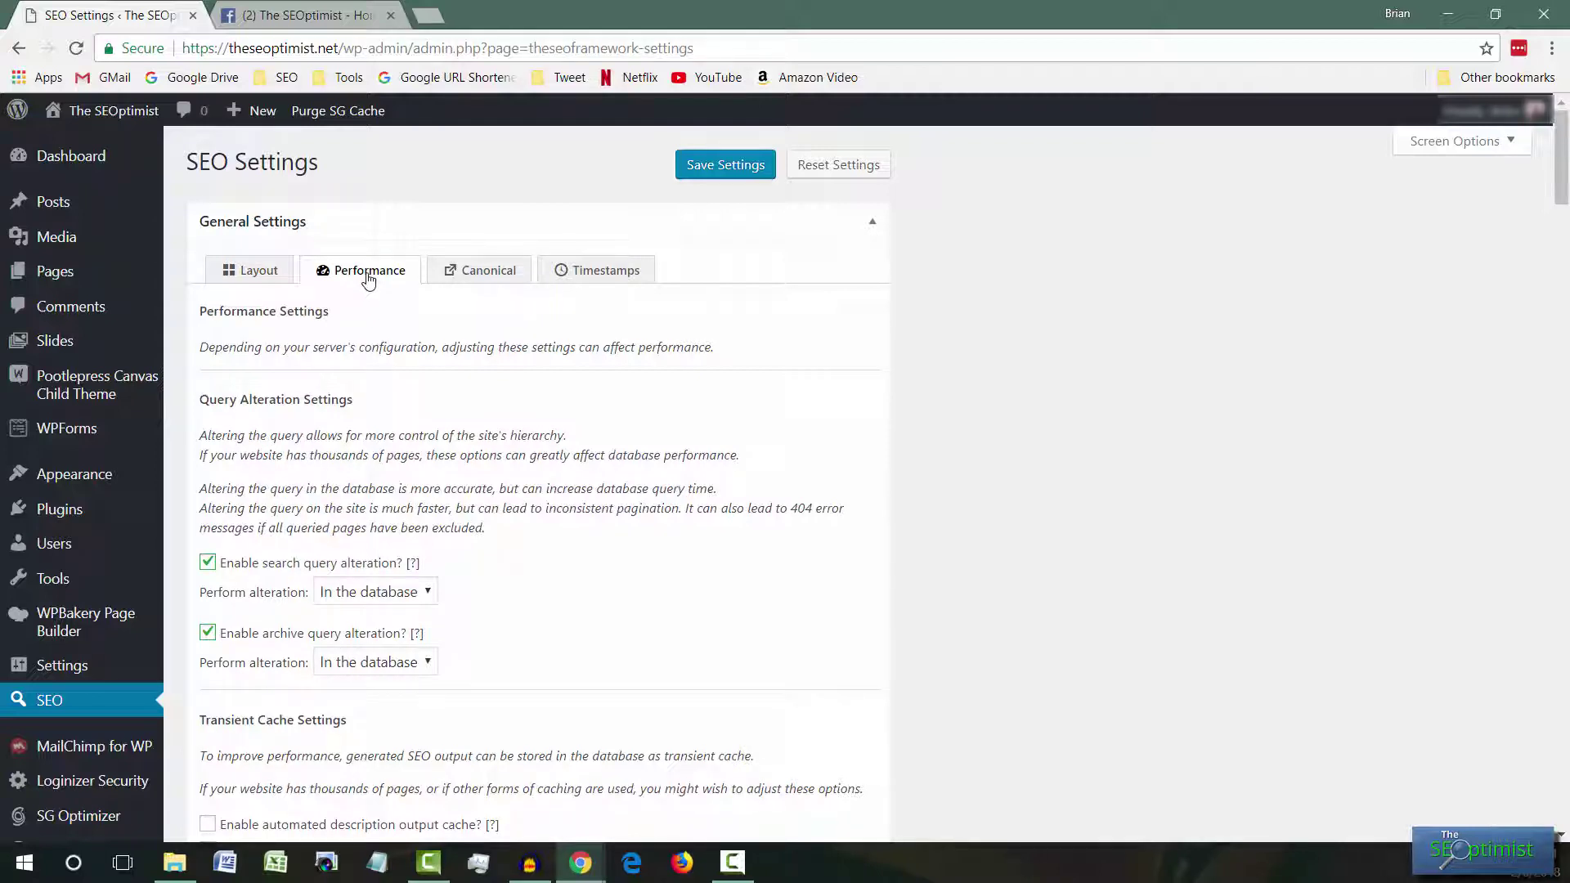
# Review the Canonical options in General Settings, including the preferred URL scheme and link relationship settings
pyautogui.click(477, 269)
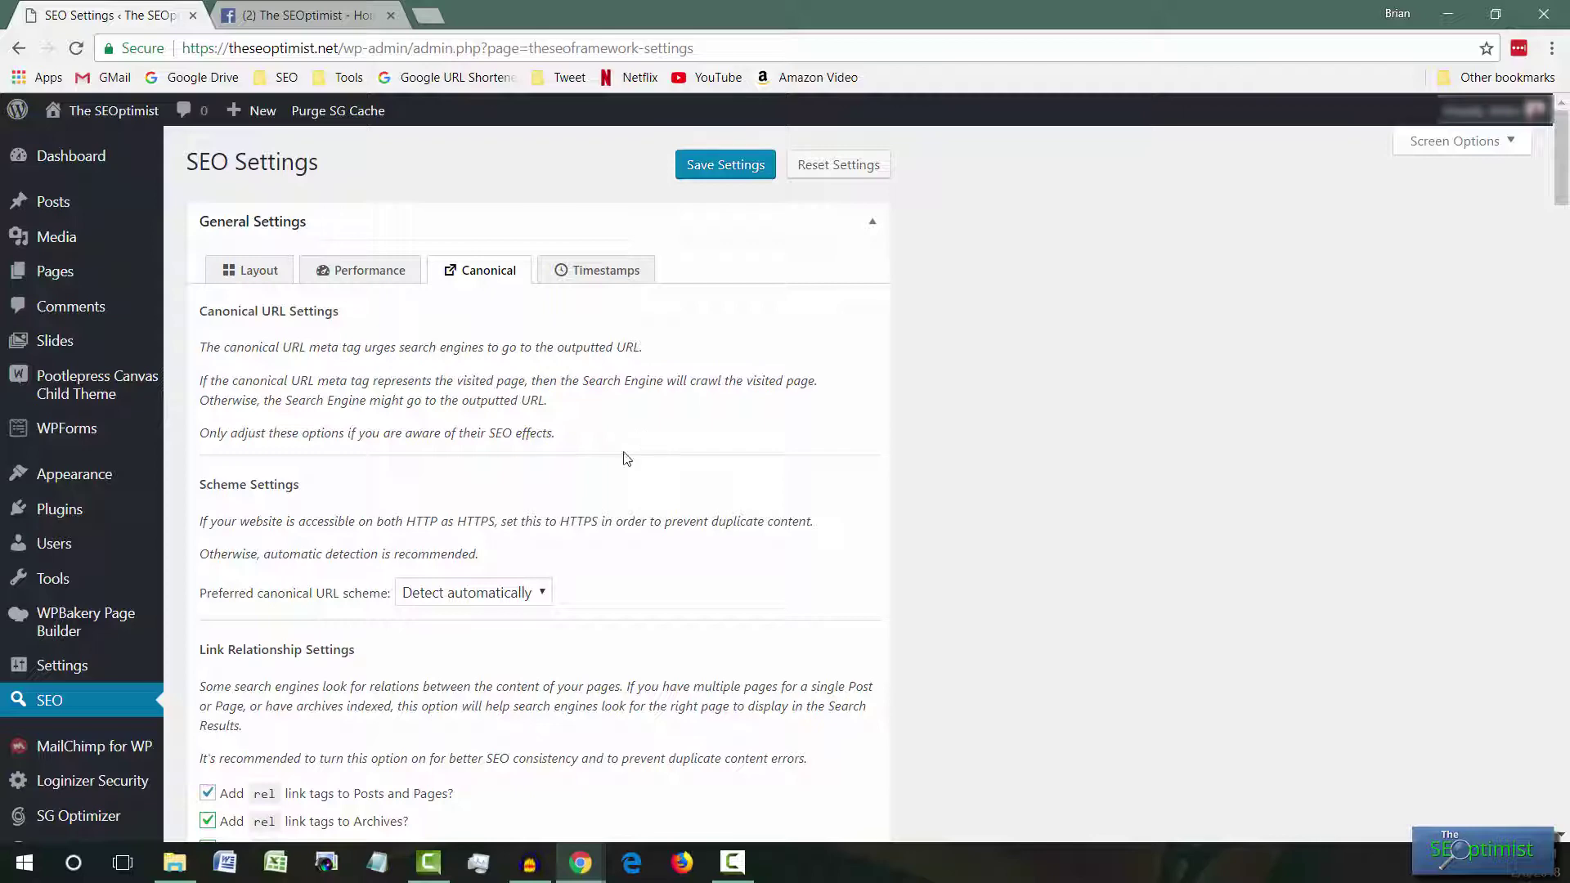
pyautogui.scroll(-2, 477, 648)
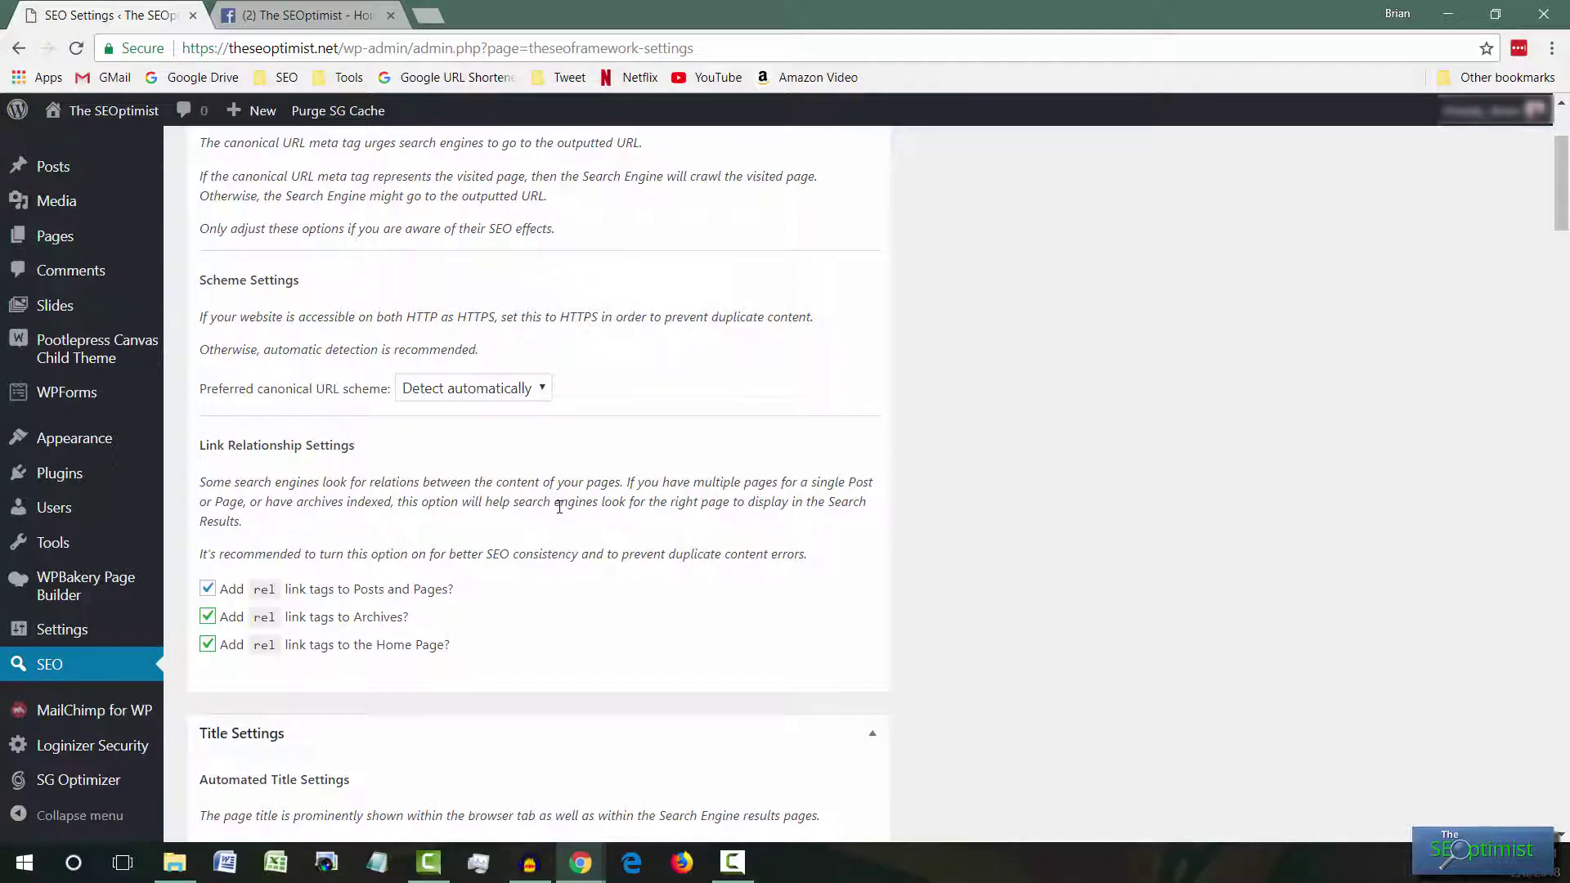
pyautogui.scroll(1, 559, 507)
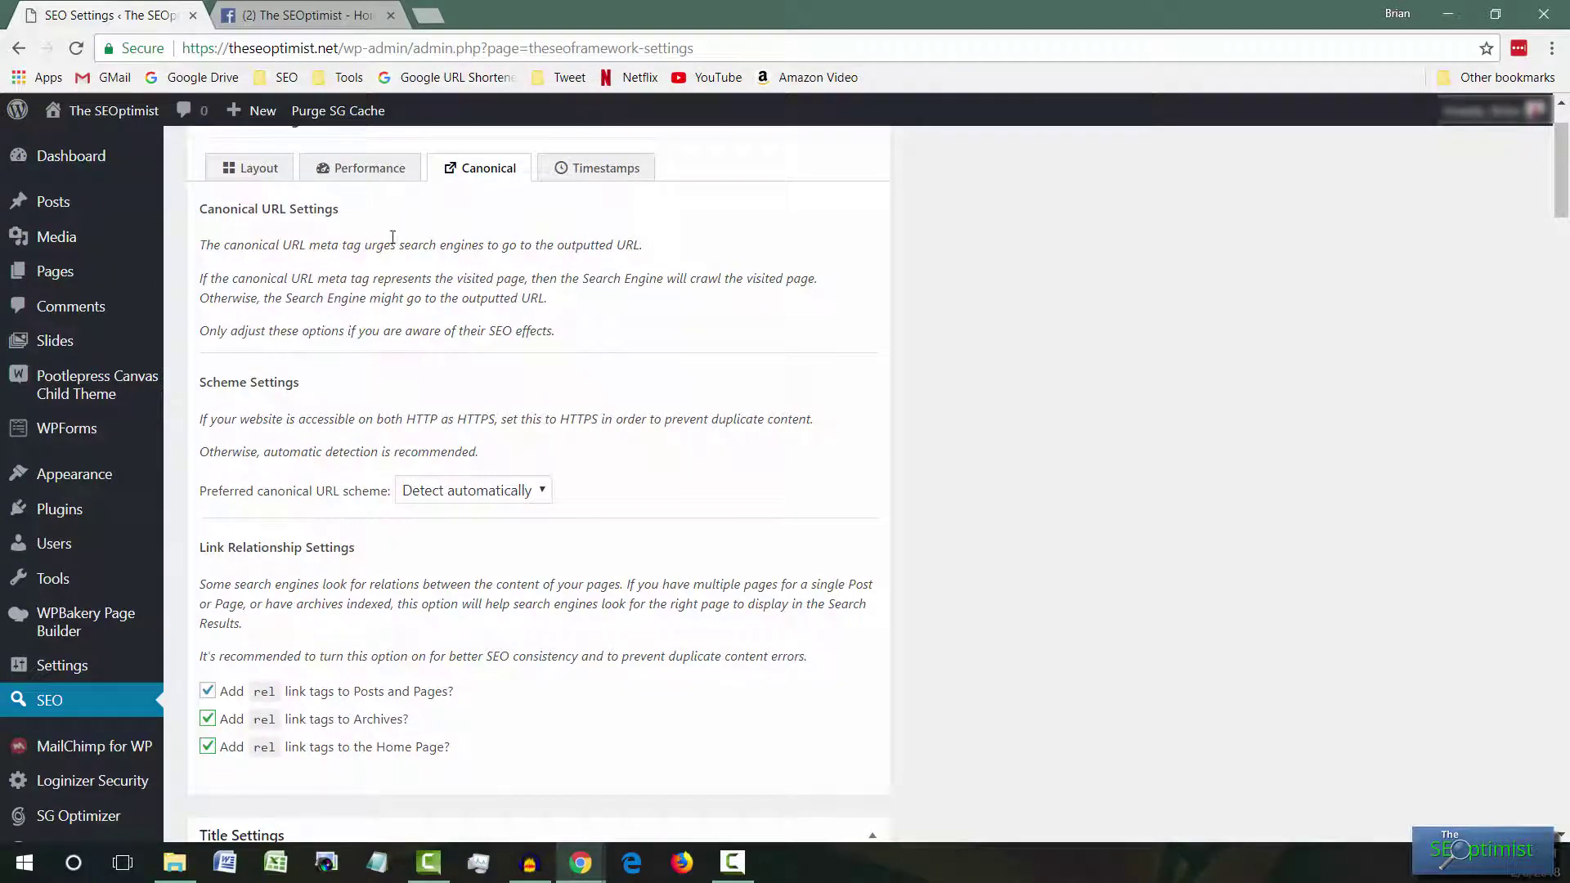
pyautogui.scroll(-3, 425, 442)
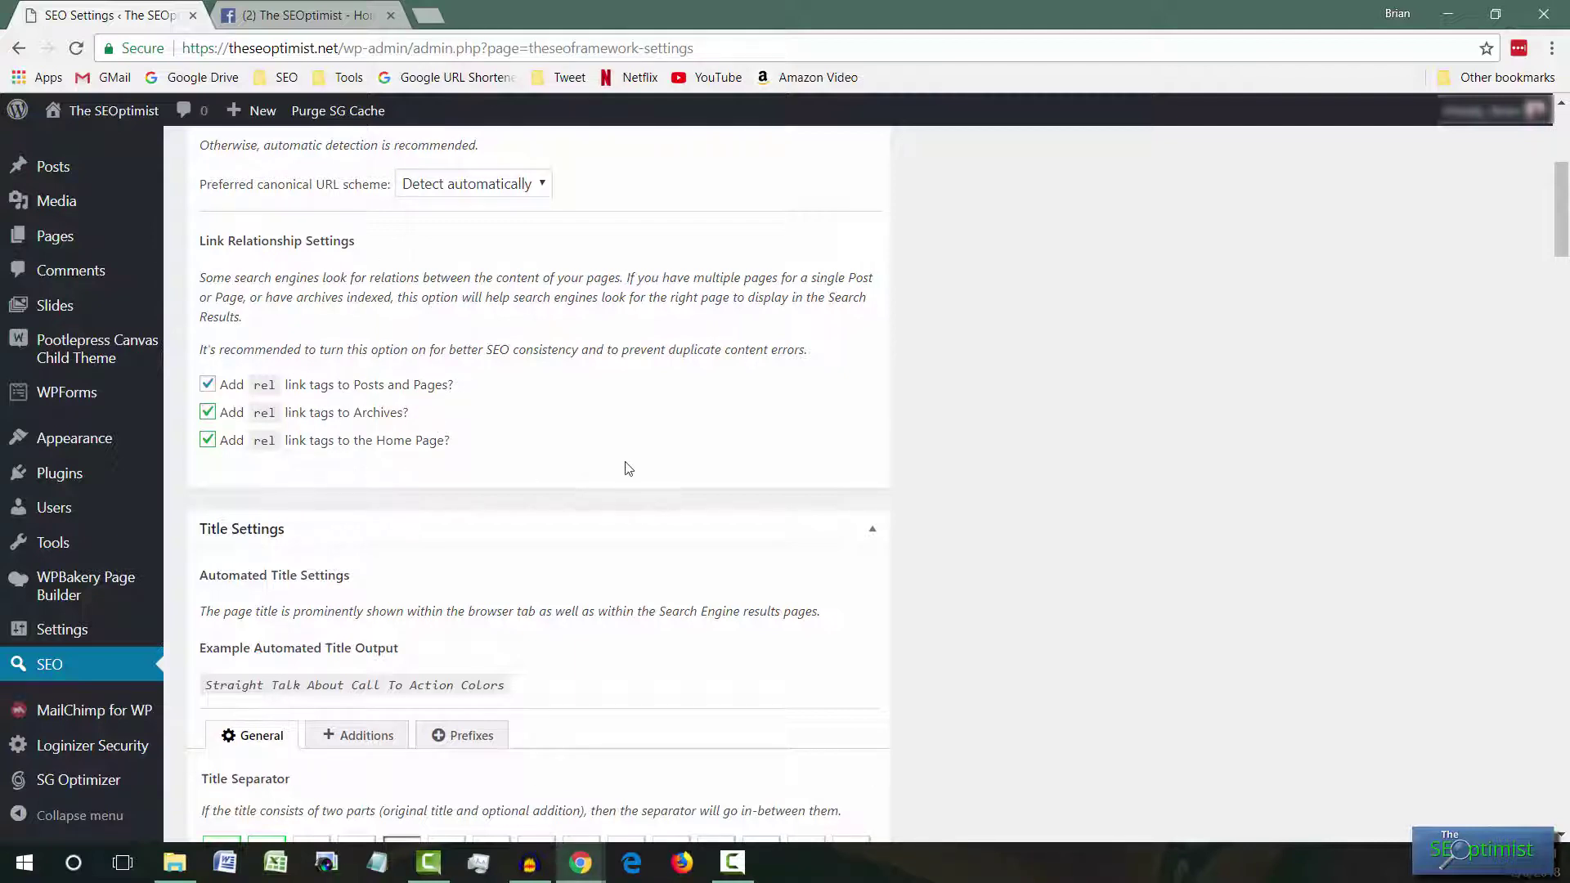
# In the Title Settings additions, turn off removal of the blog name from titles, check the example output, and turn it back on
pyautogui.scroll(-3, 623, 473)
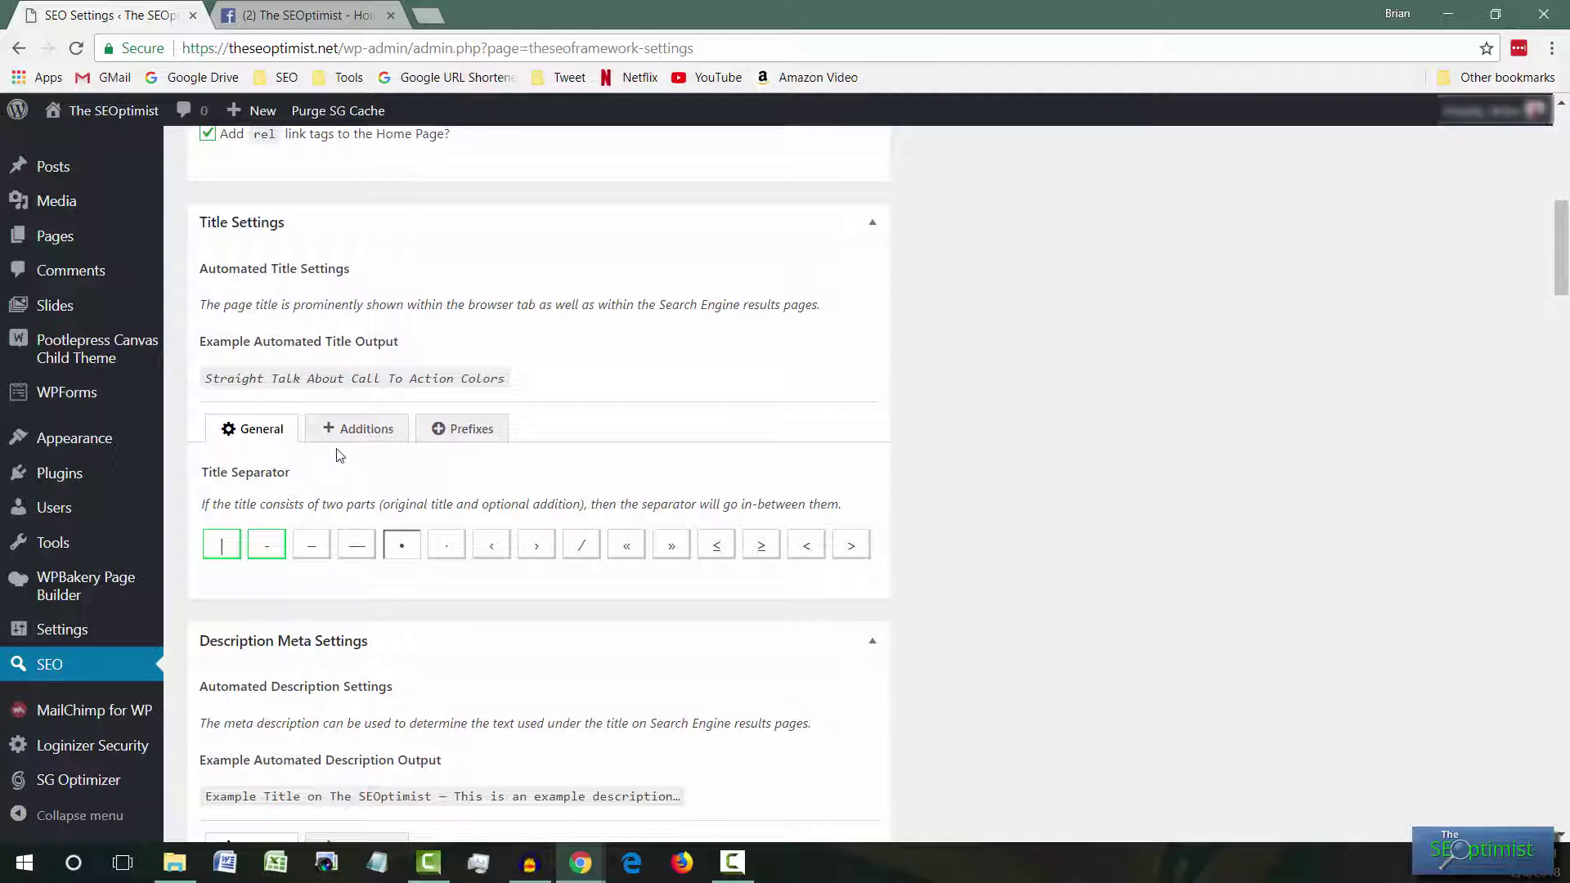
pyautogui.click(353, 432)
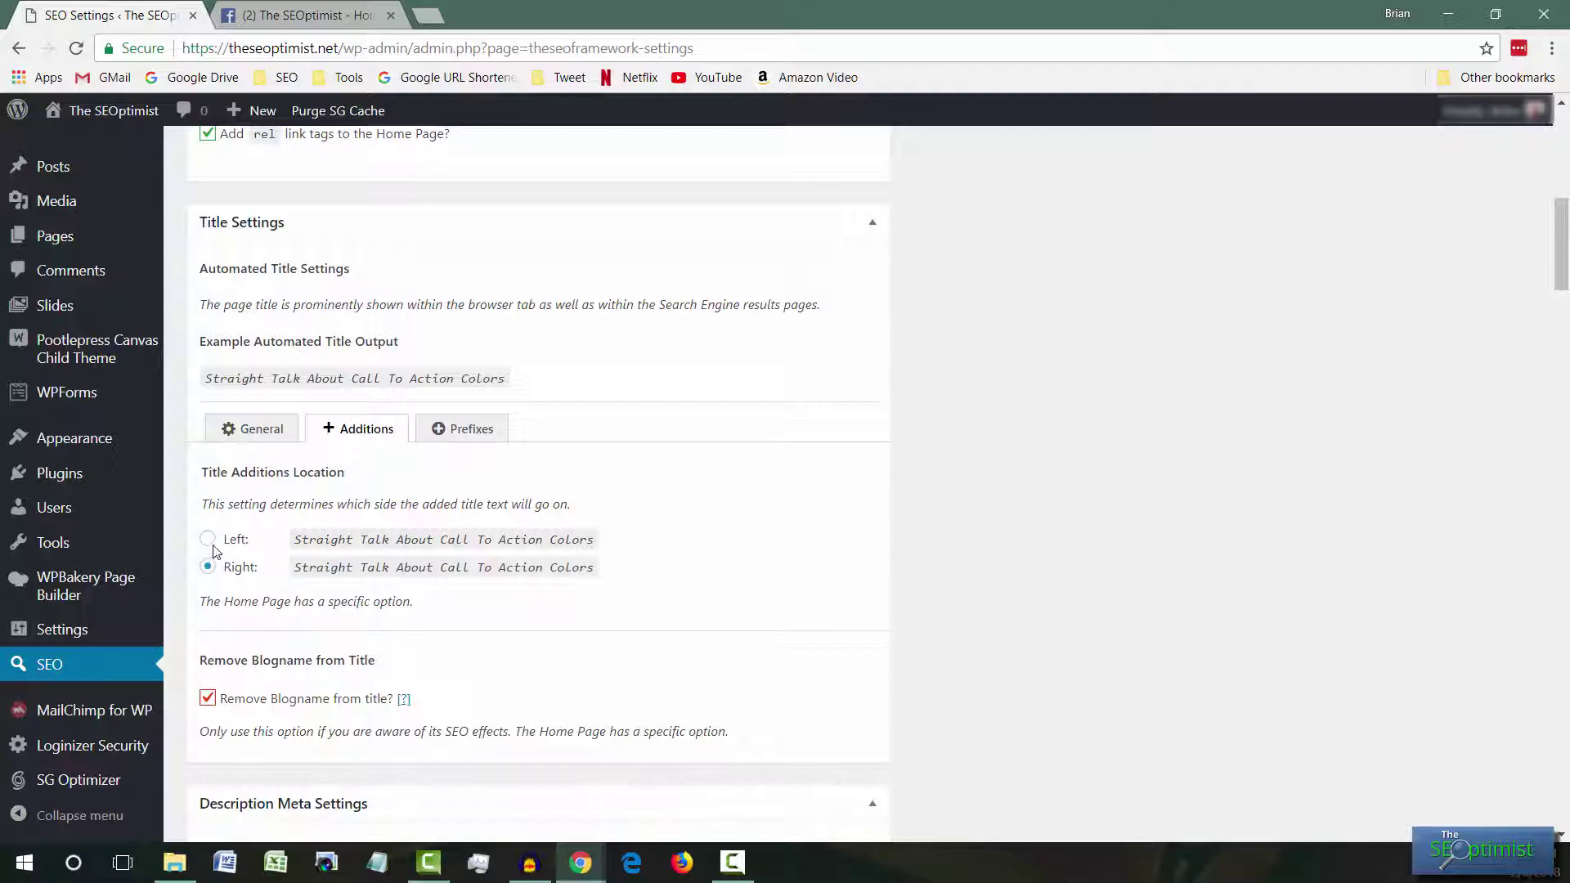
pyautogui.click(206, 698)
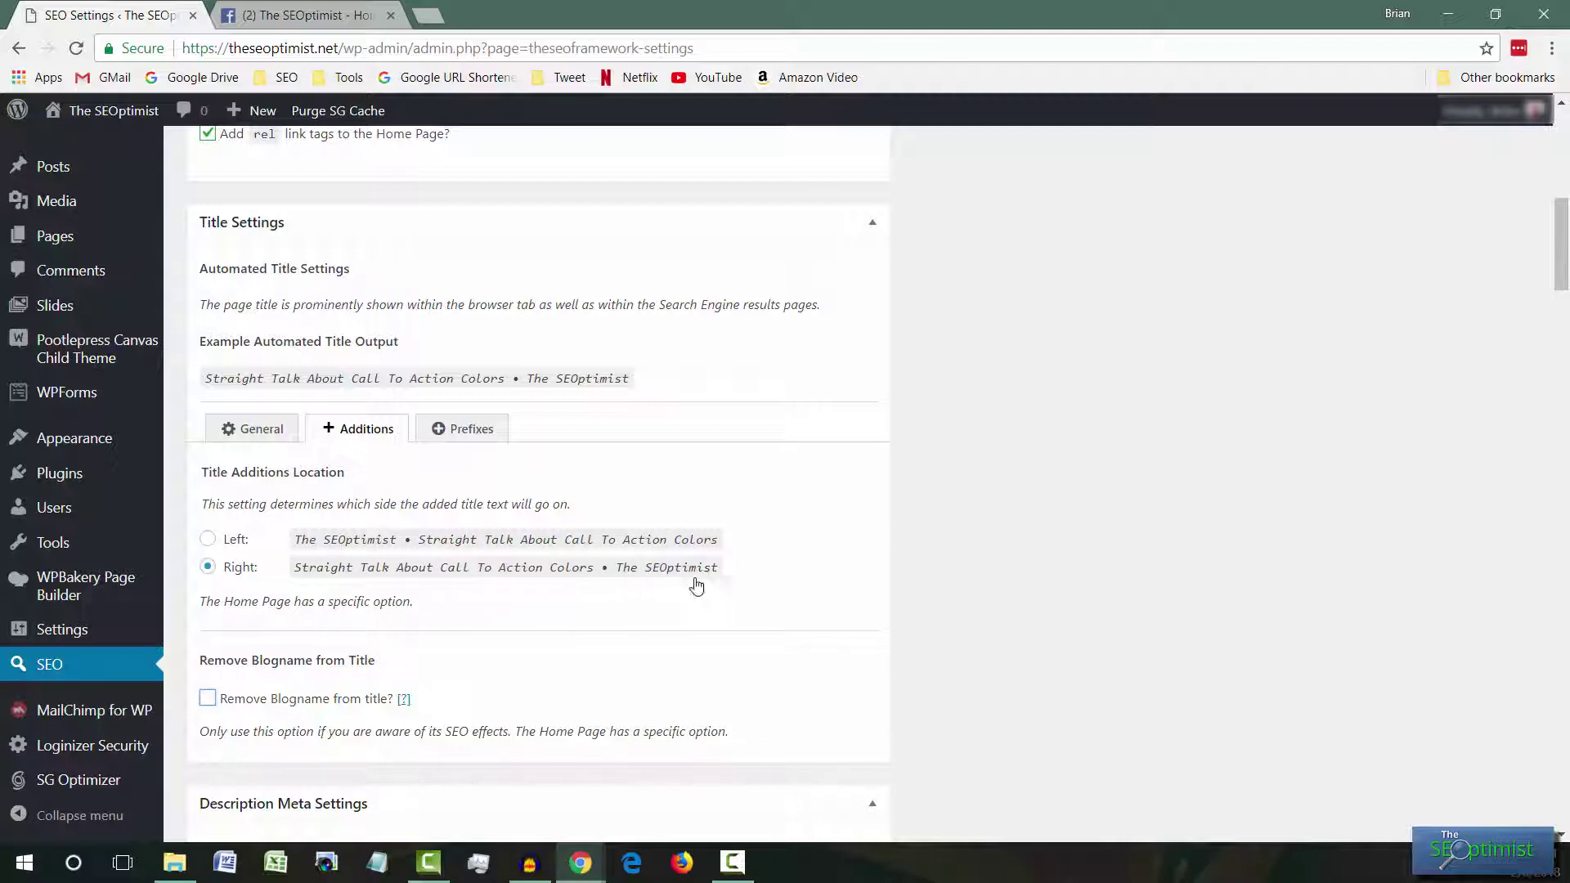
pyautogui.click(209, 699)
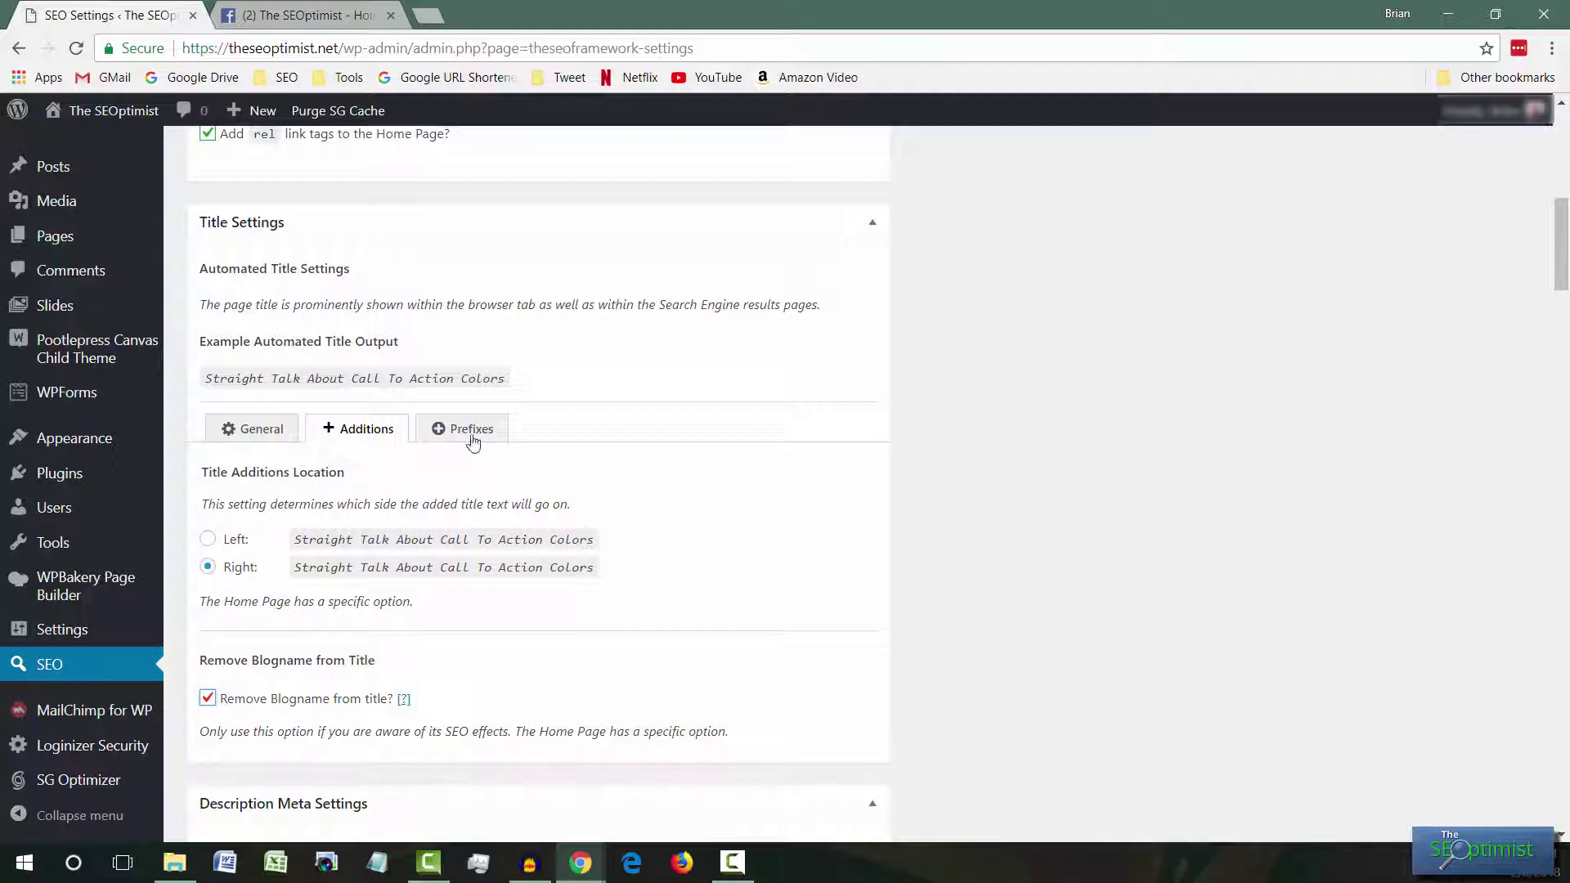
# Review the Description Meta Settings, examining the example automated description, the excerpt separator and the description additions
pyautogui.scroll(-1, 475, 534)
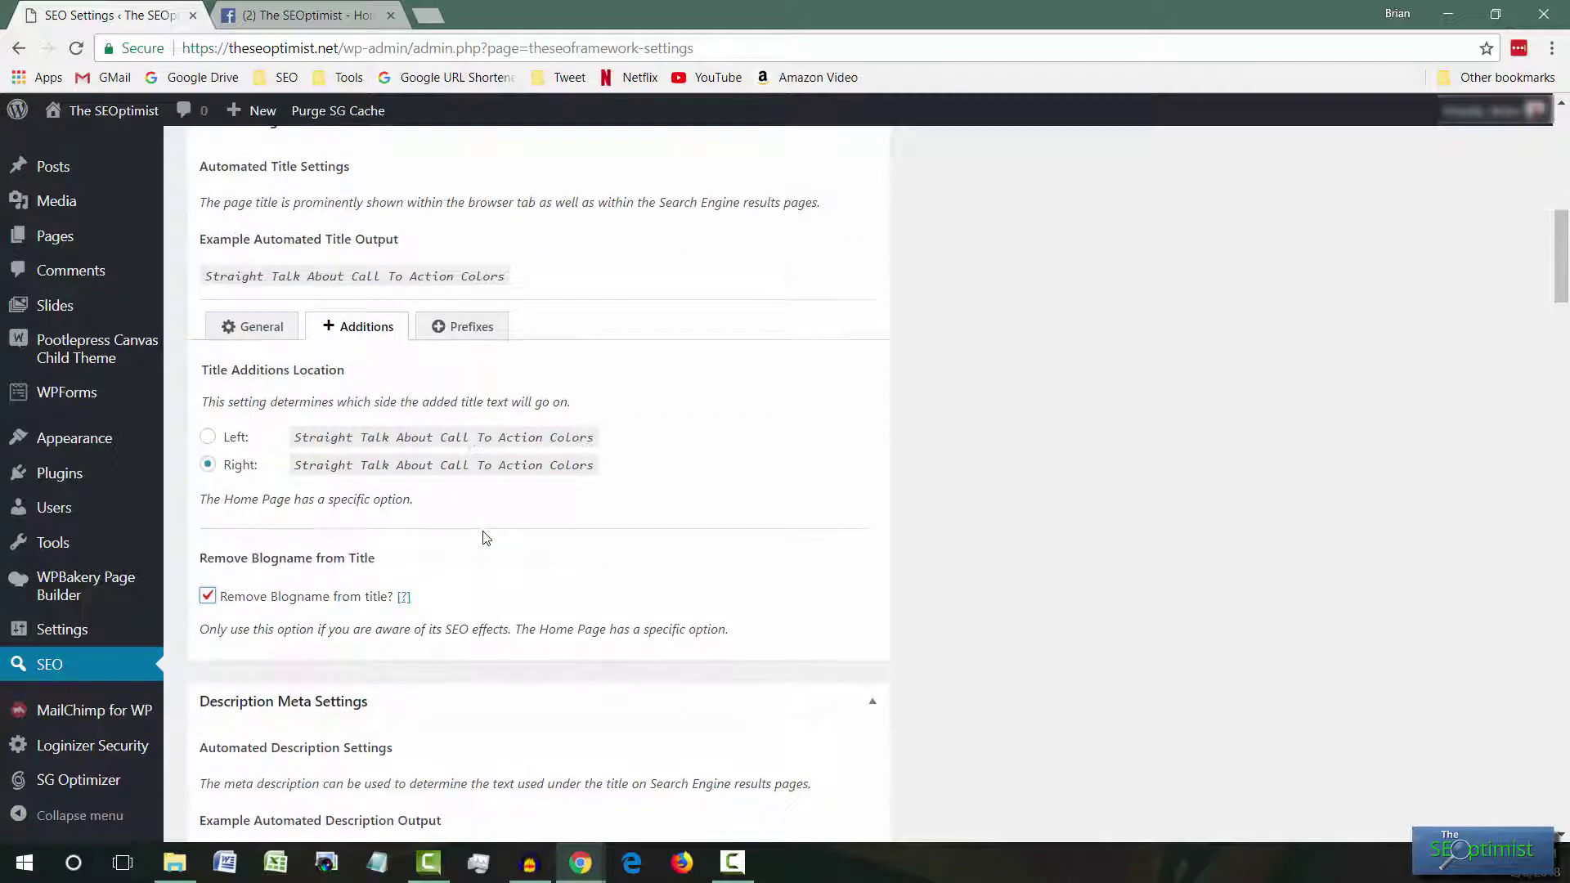
pyautogui.scroll(-4, 484, 536)
pyautogui.scroll(-1, 382, 393)
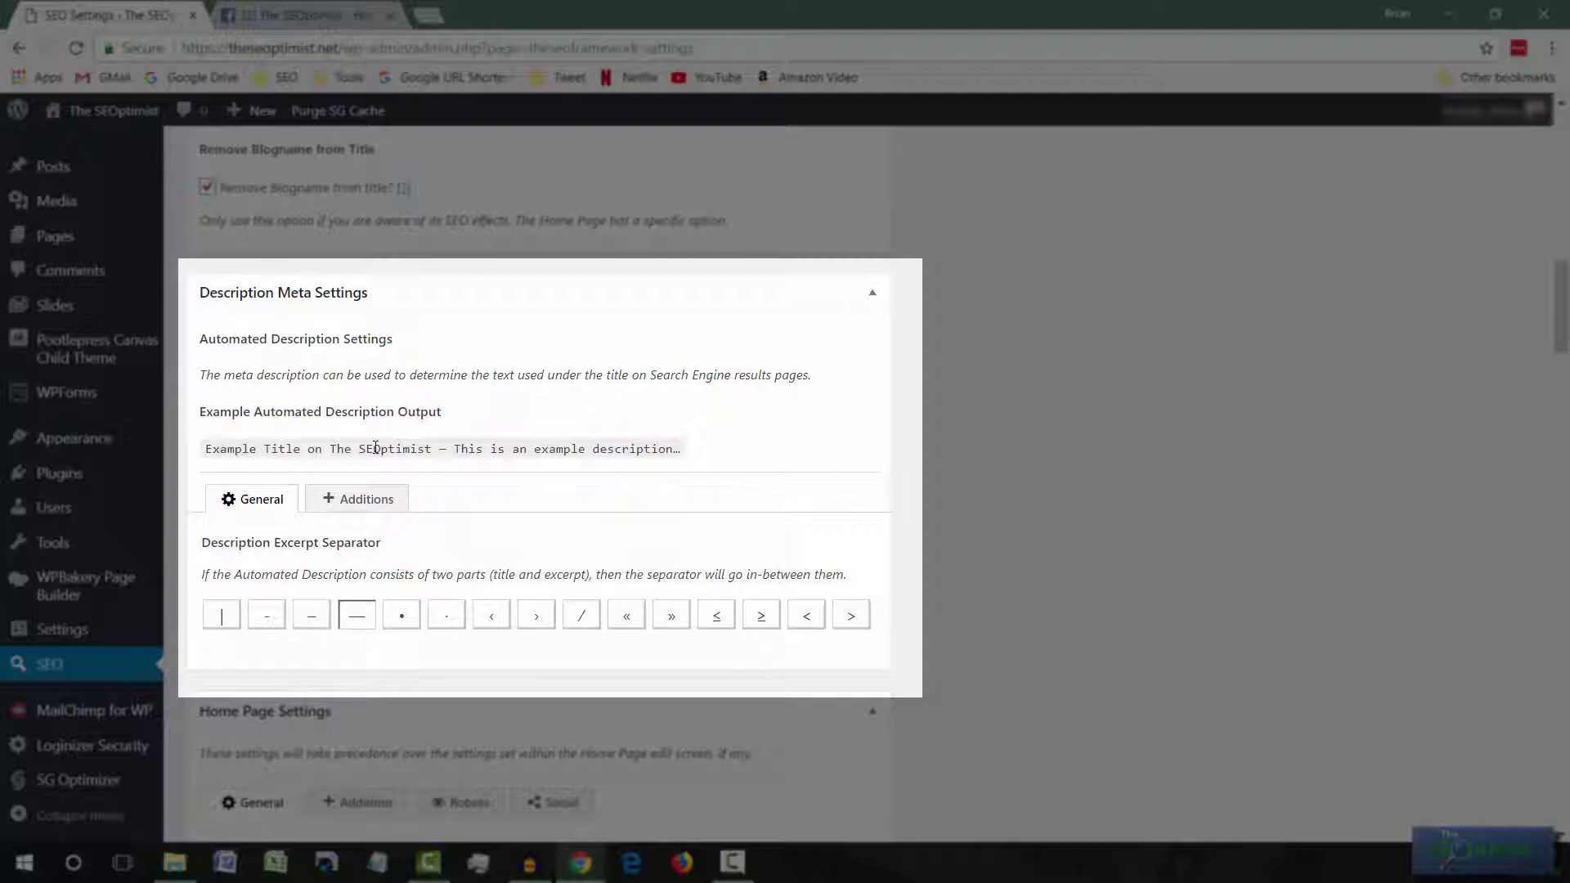
pyautogui.moveTo(431, 449); pyautogui.dragTo(210, 450)
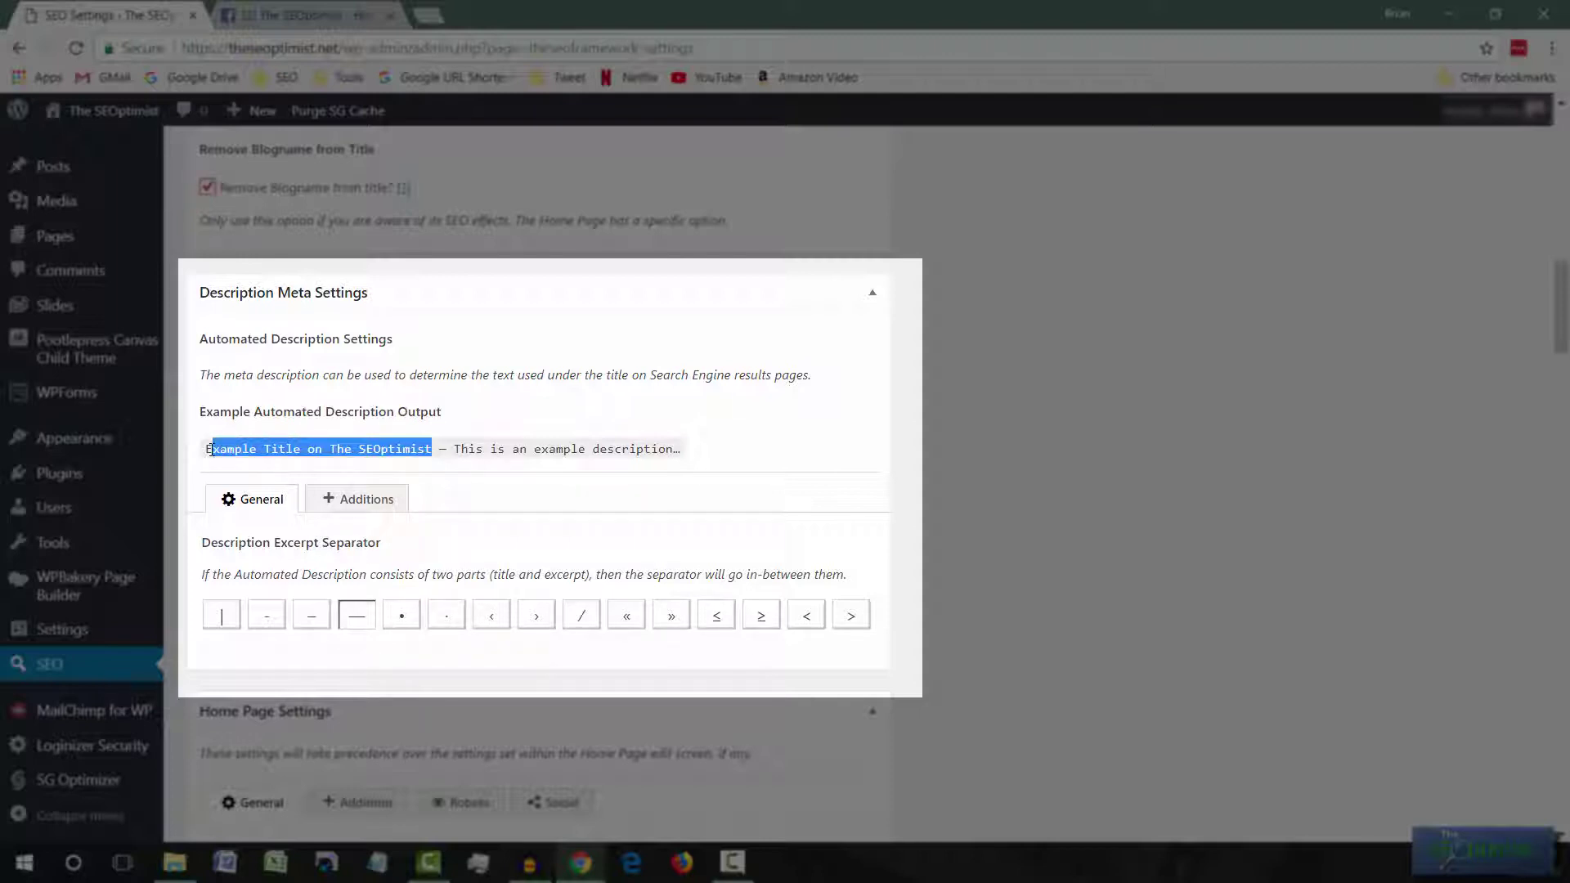
pyautogui.click(494, 448)
pyautogui.click(364, 499)
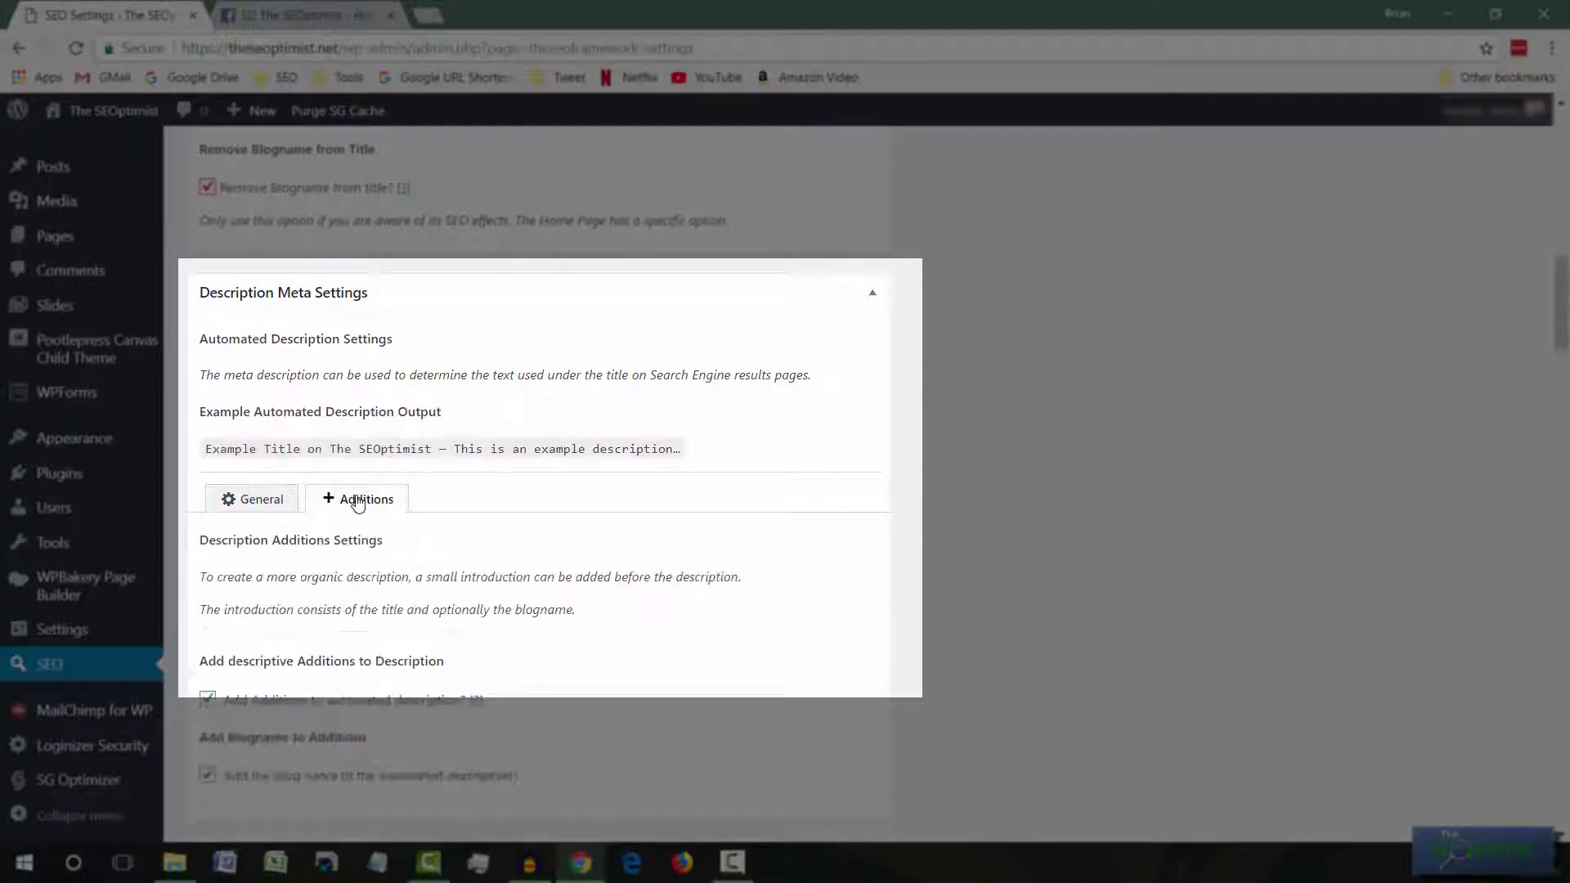
pyautogui.scroll(-1, 598, 519)
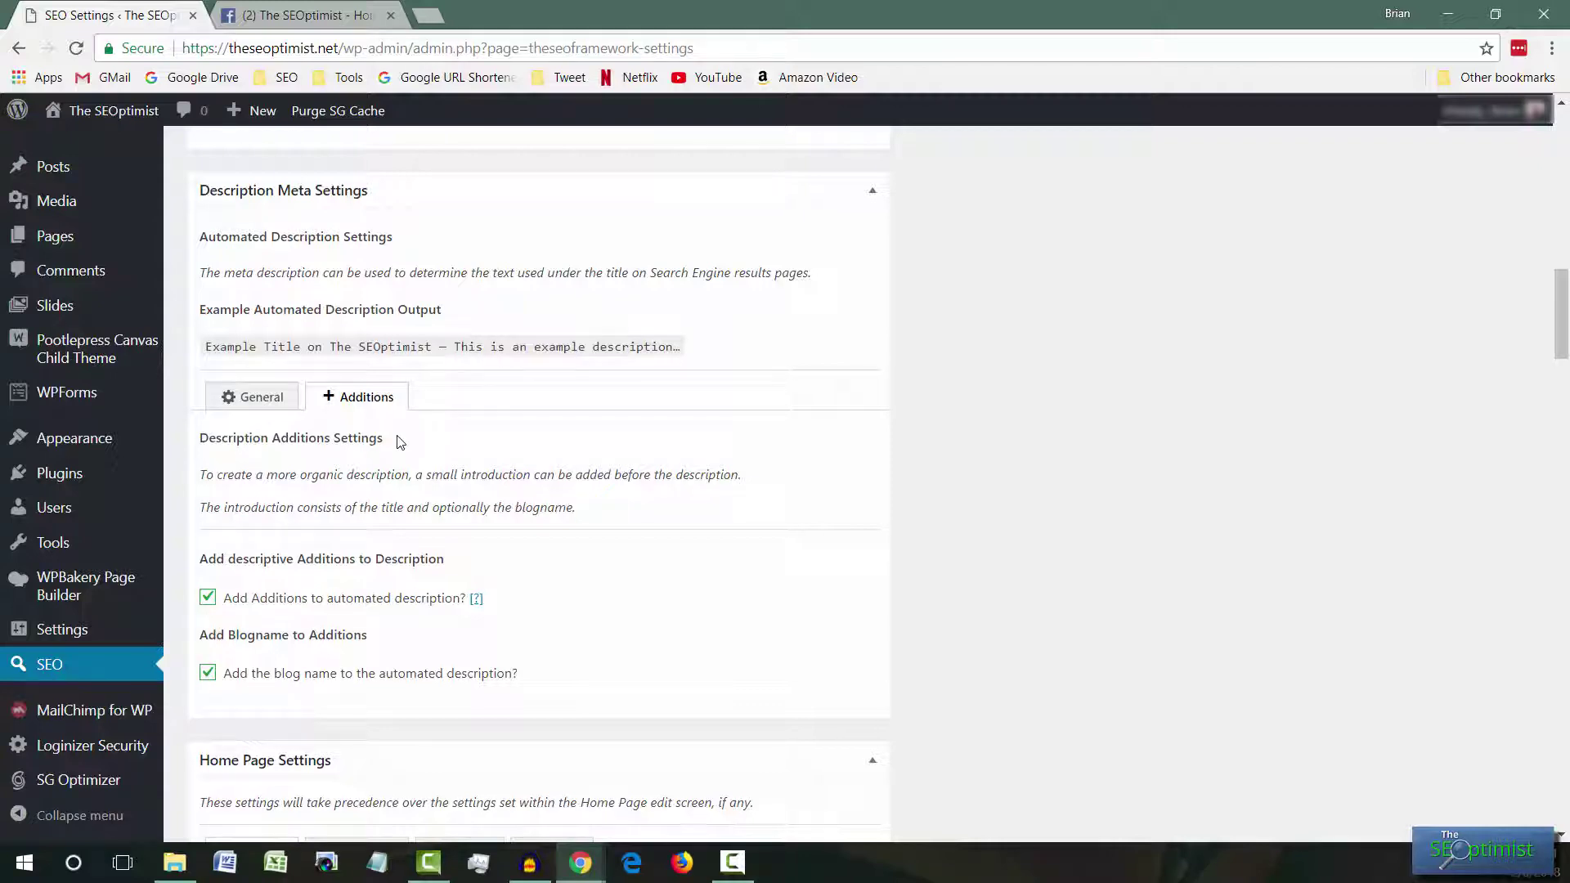
# Review the Home Page Settings, examining the title additions location, custom title and description, and social image options
pyautogui.scroll(-4, 555, 440)
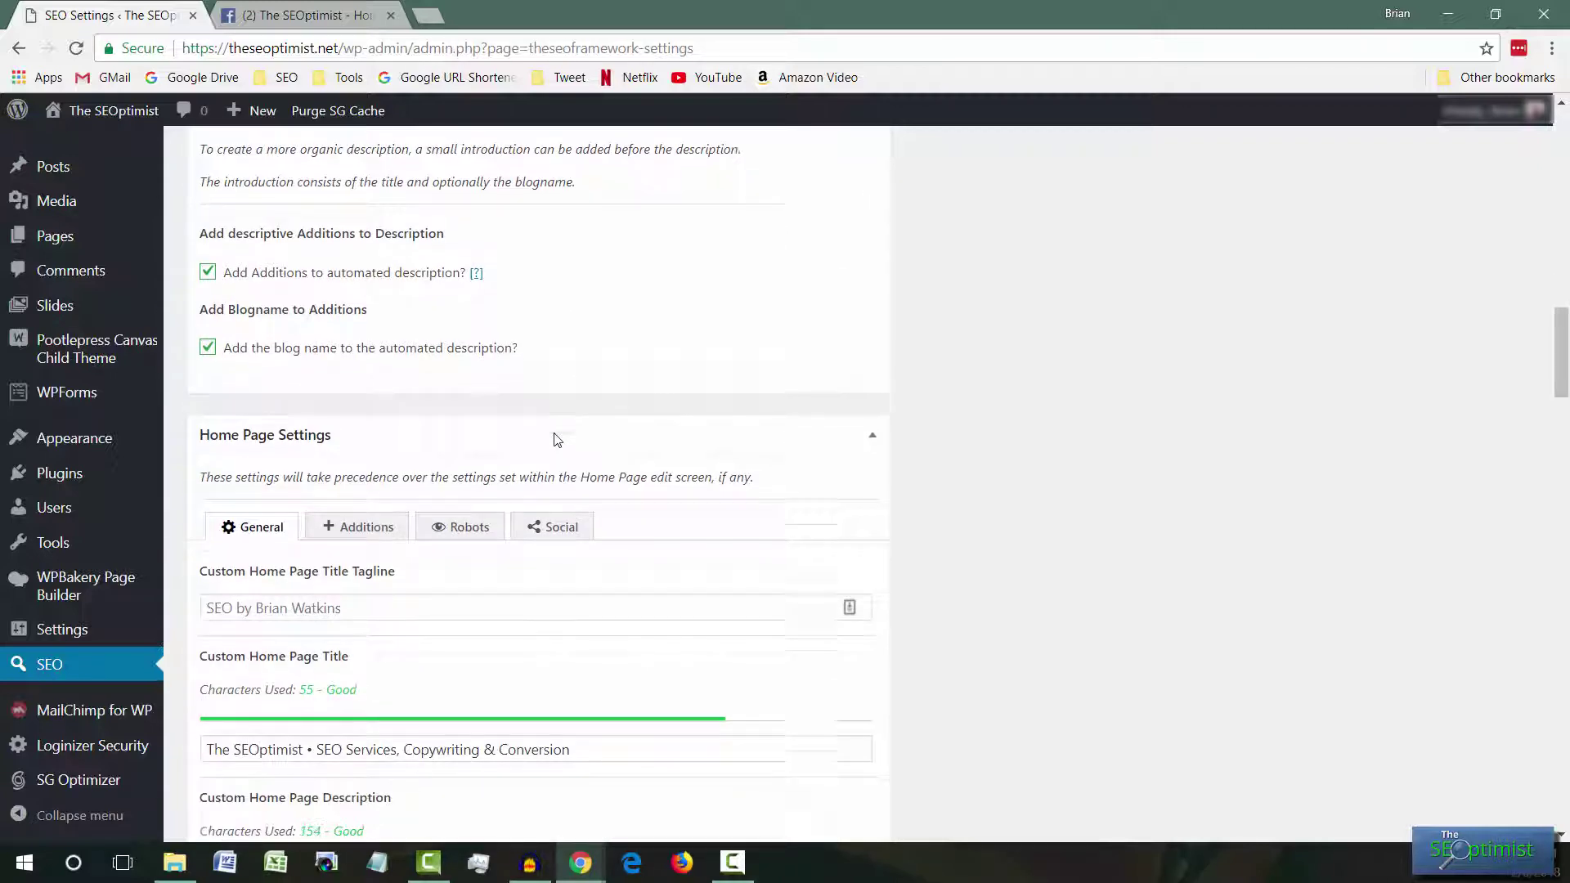
pyautogui.scroll(-2, 556, 440)
pyautogui.scroll(-1, 555, 440)
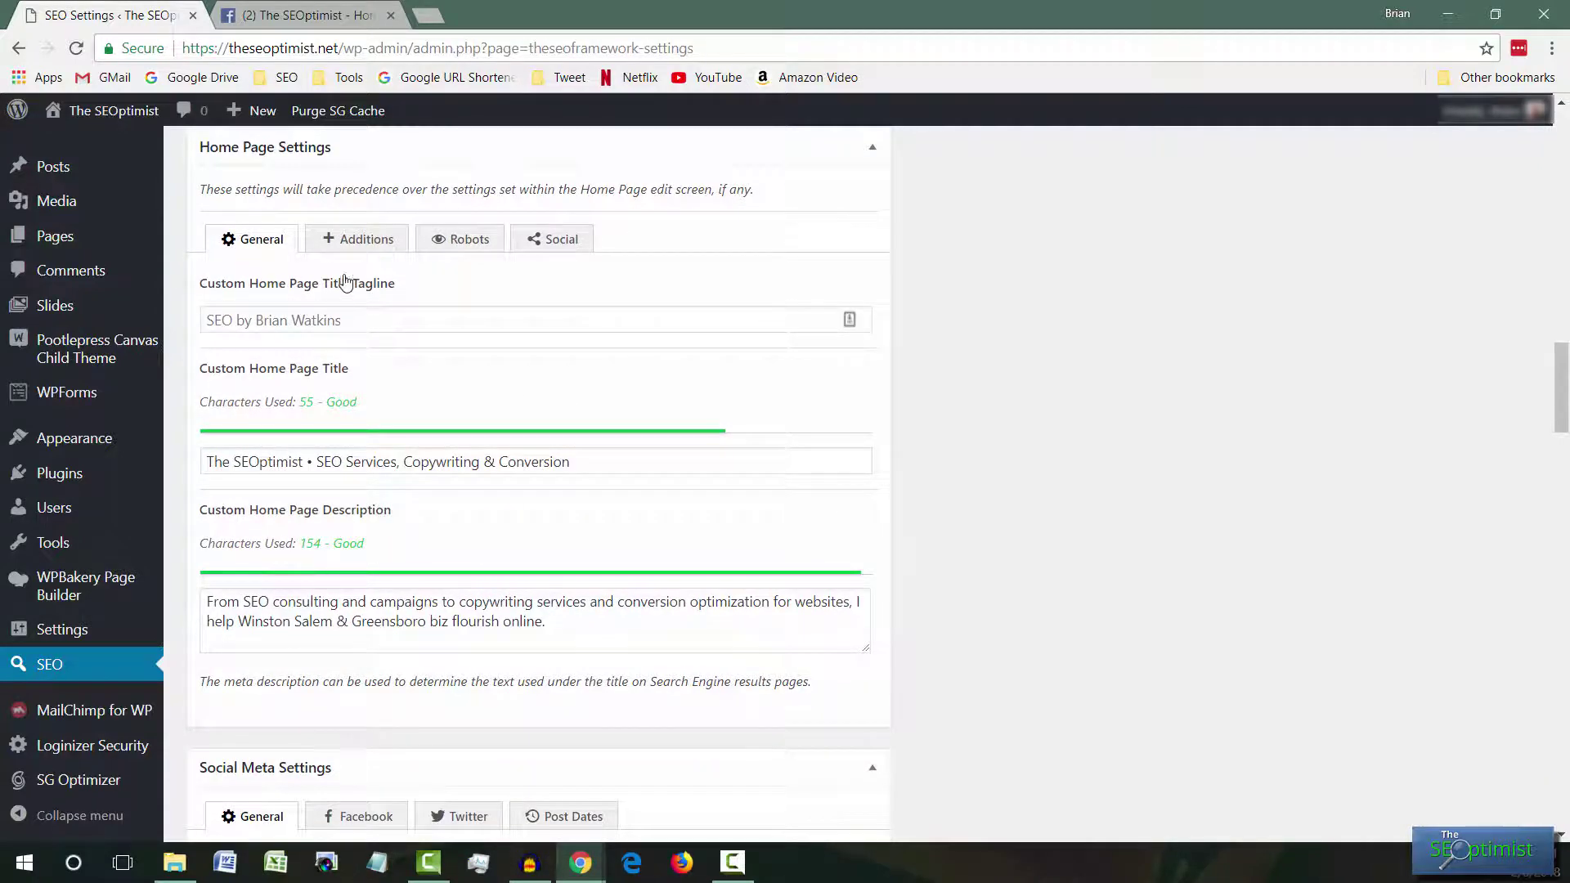
pyautogui.click(354, 239)
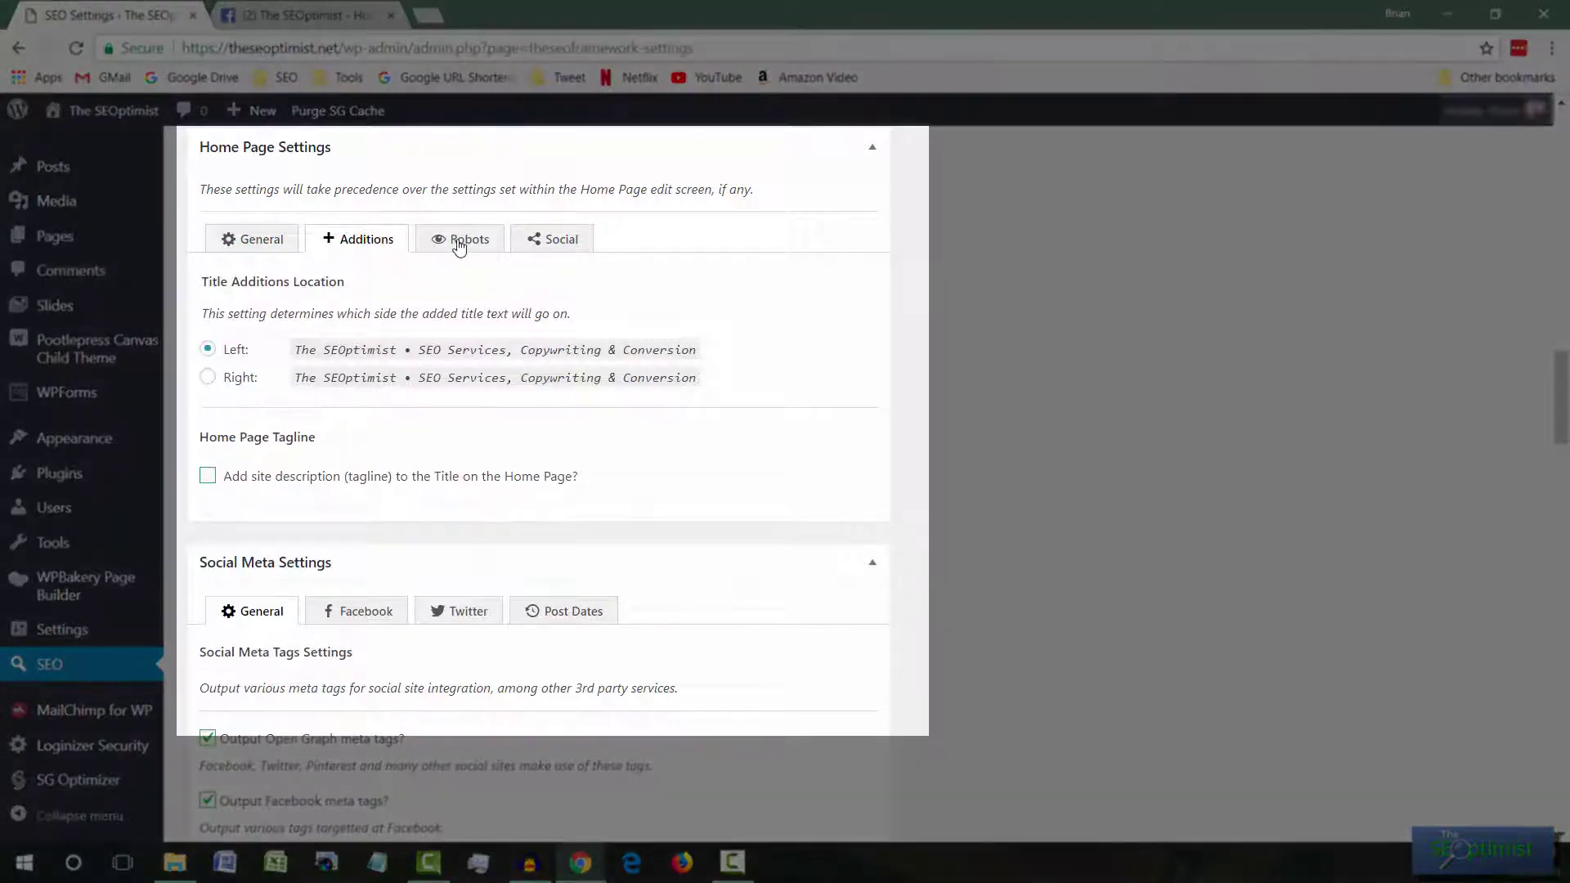
pyautogui.click(224, 244)
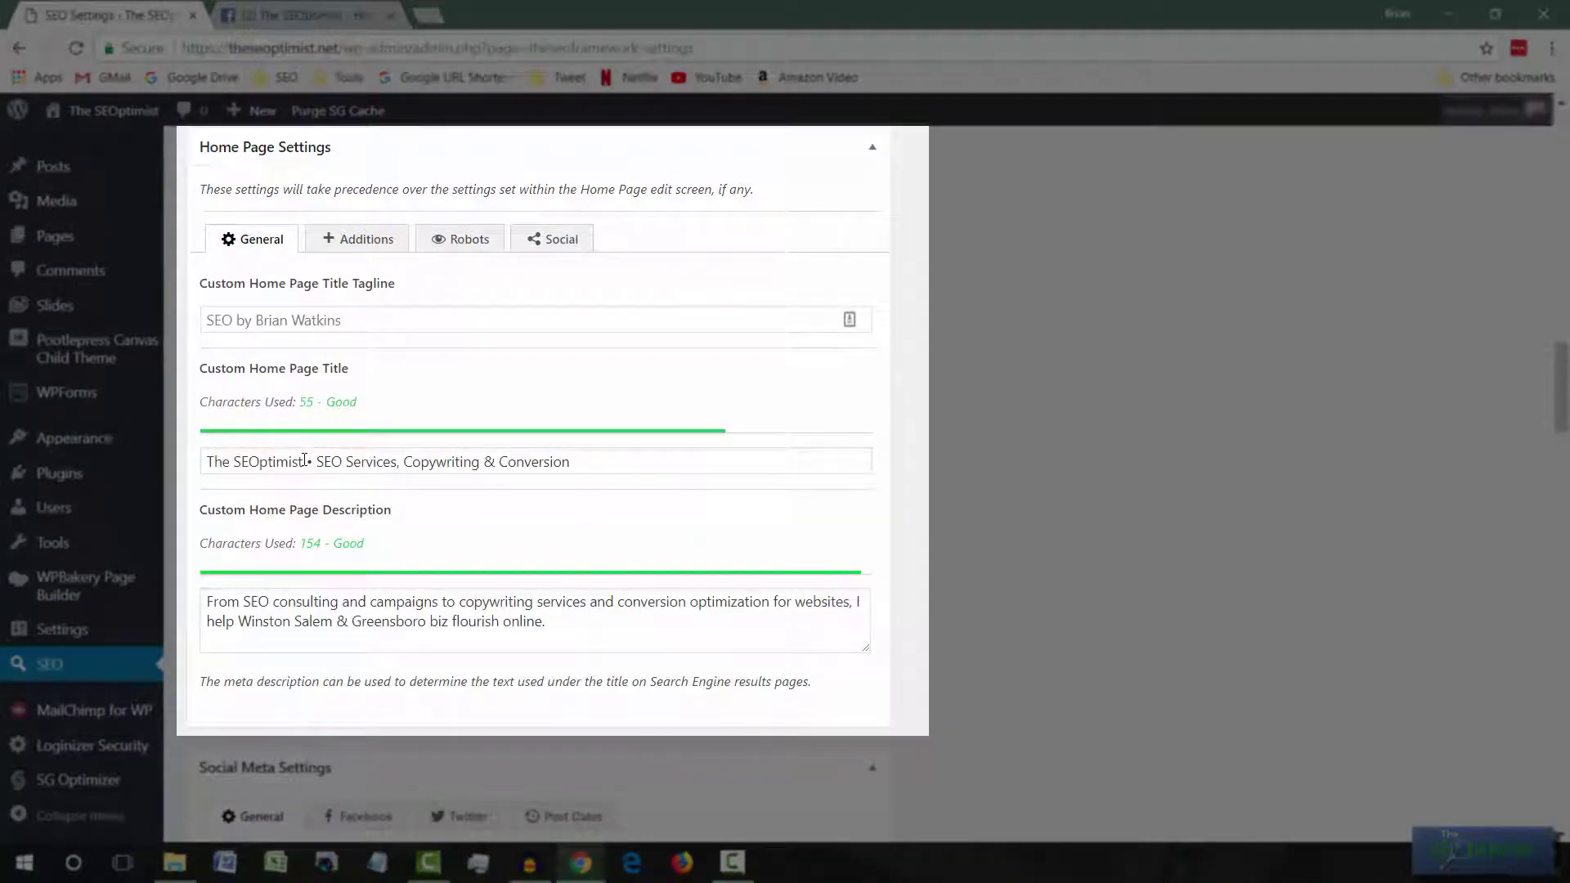
pyautogui.click(581, 454)
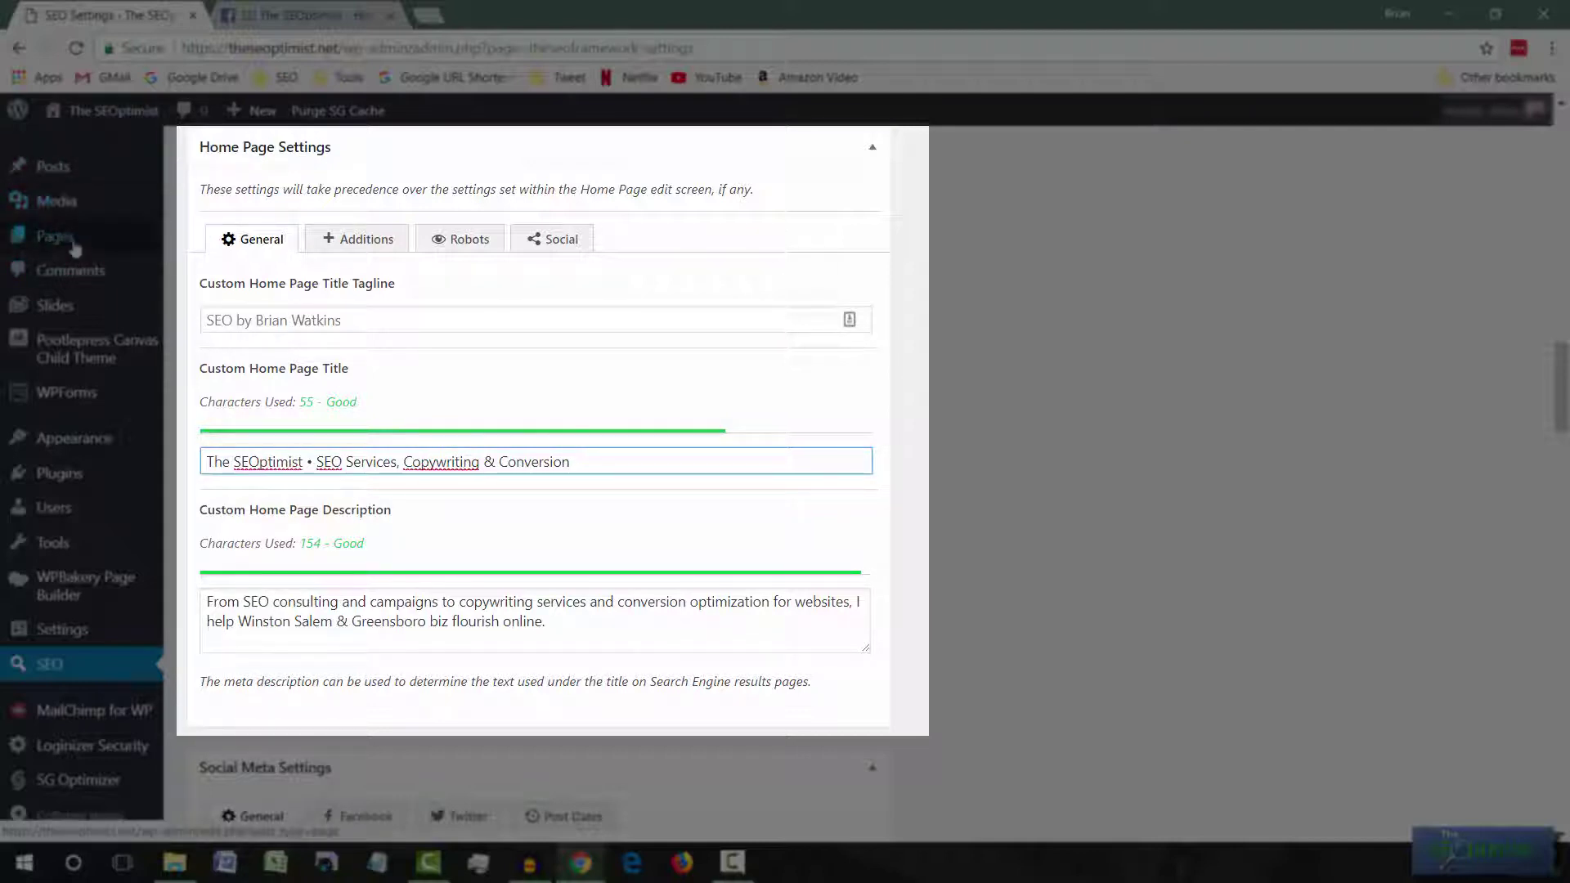
pyautogui.moveTo(58, 249)
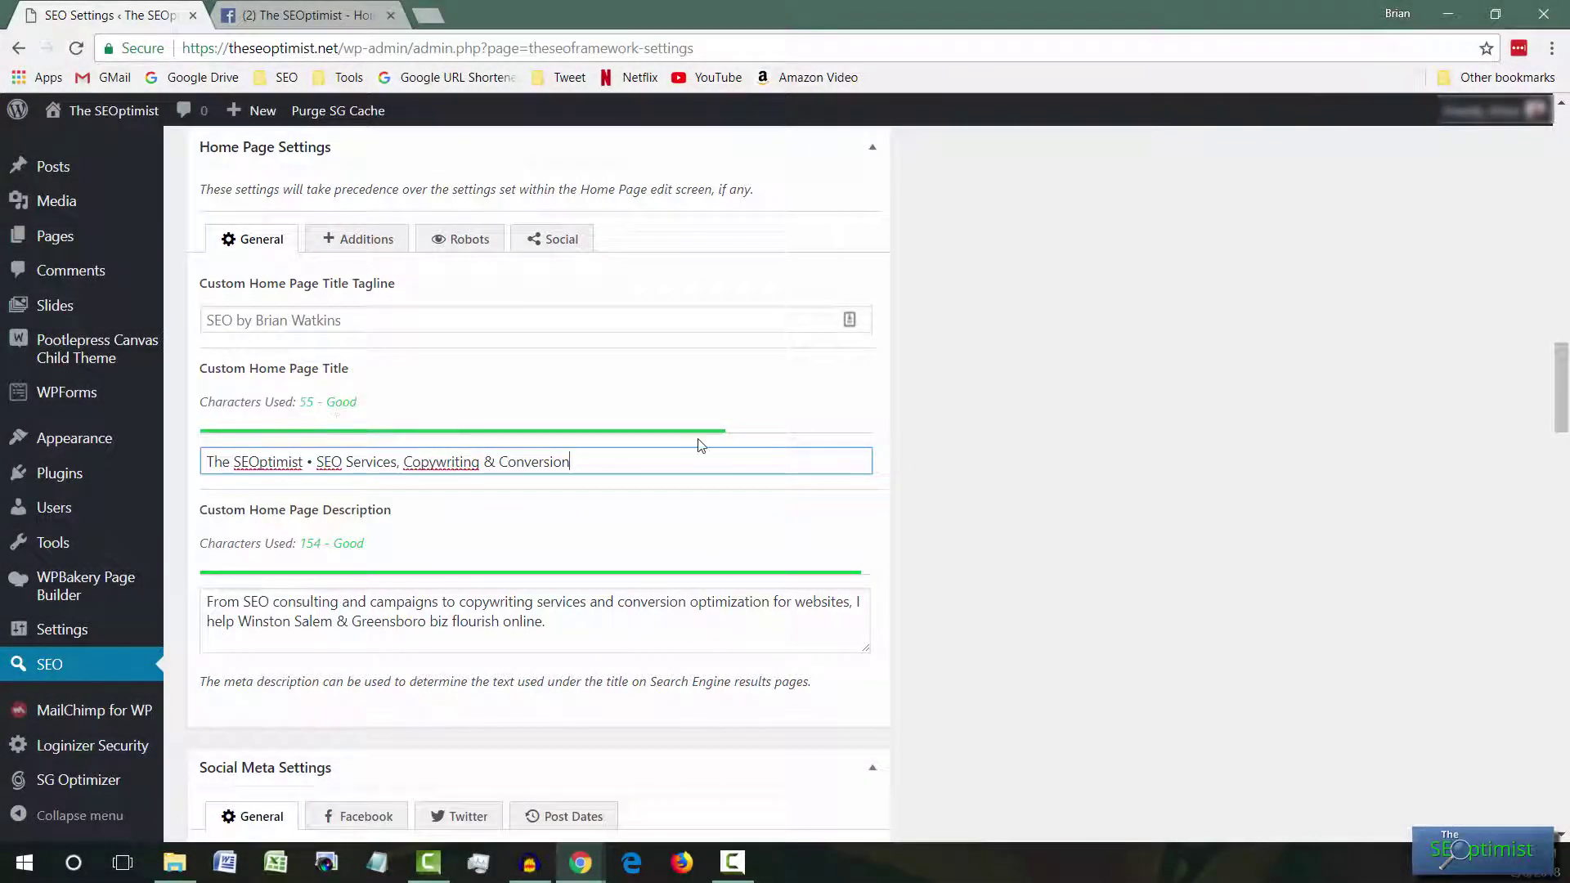
pyautogui.scroll(-1, 994, 550)
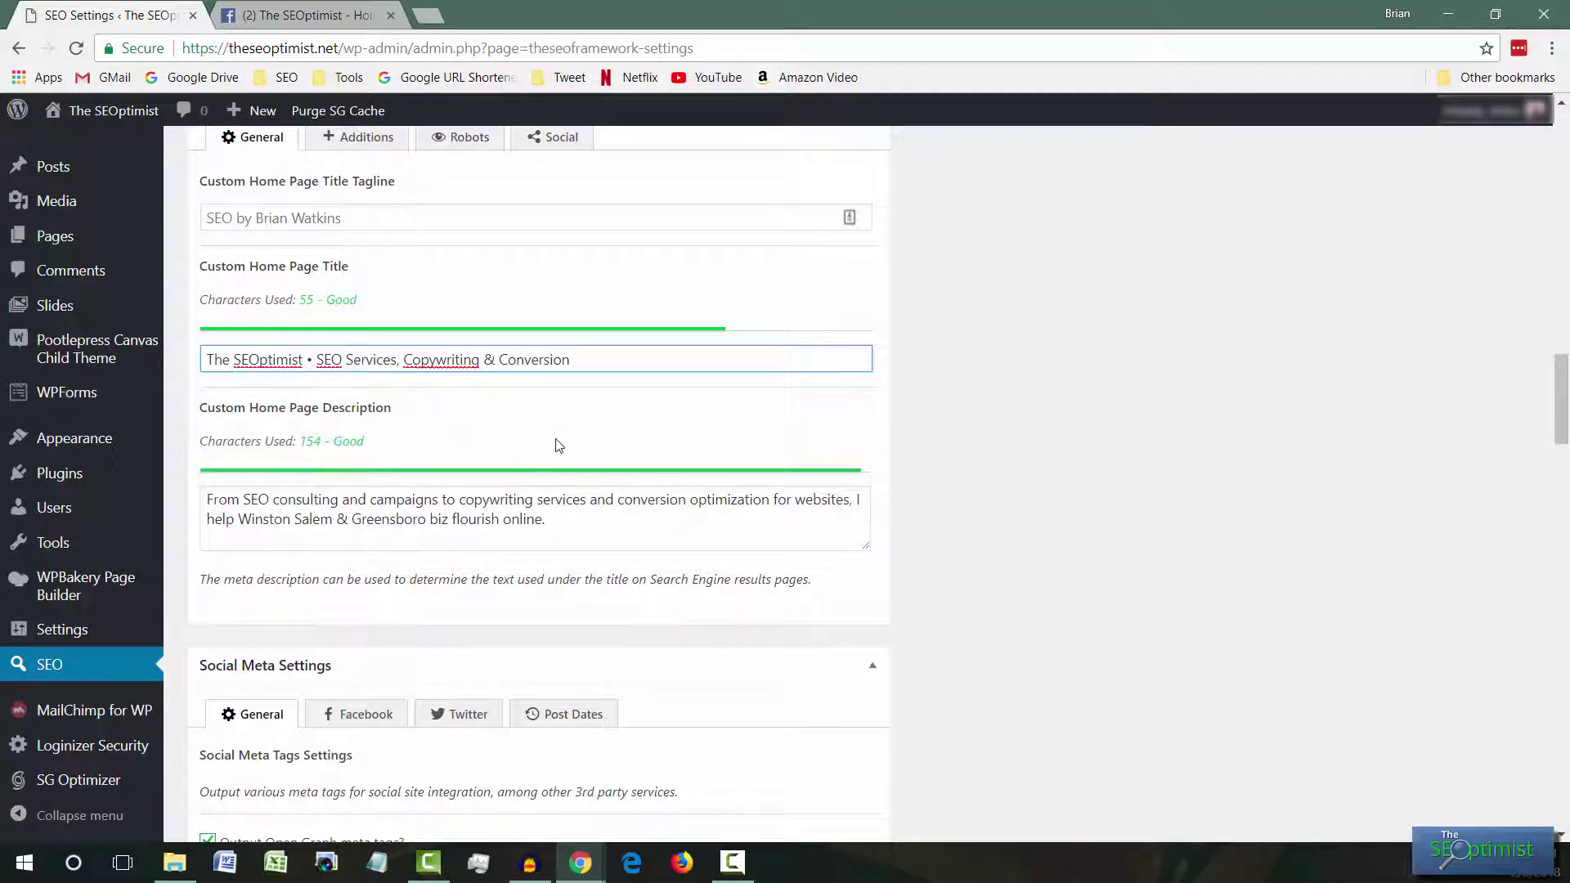
pyautogui.click(535, 139)
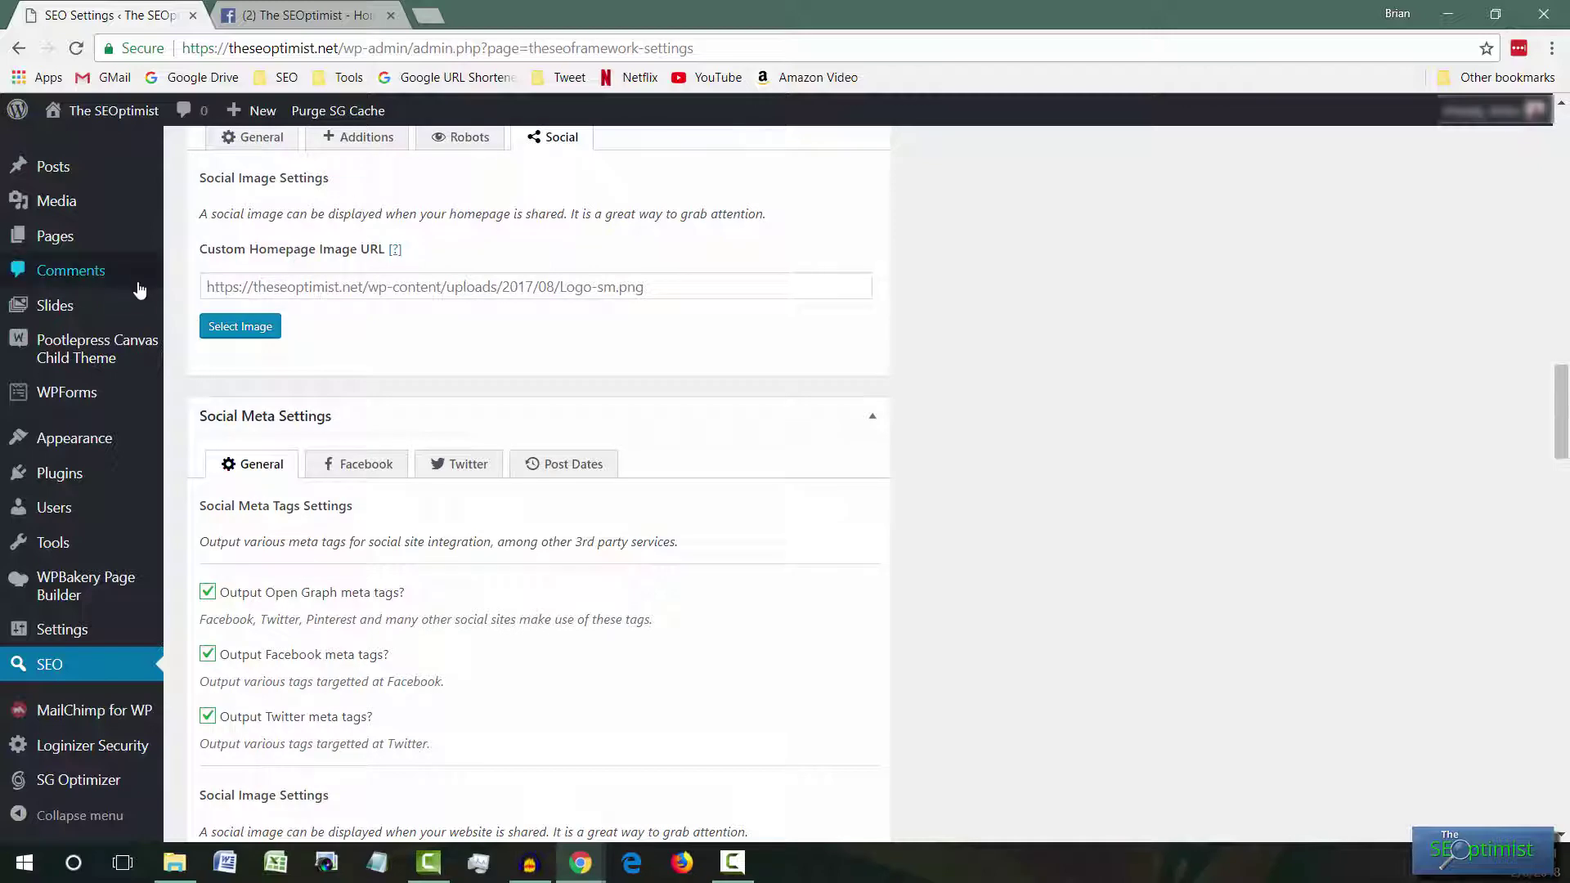
# Review the Social Meta Settings, examining the general meta tags, the Facebook publisher URL and the Twitter card and profile options
pyautogui.scroll(-2, 388, 307)
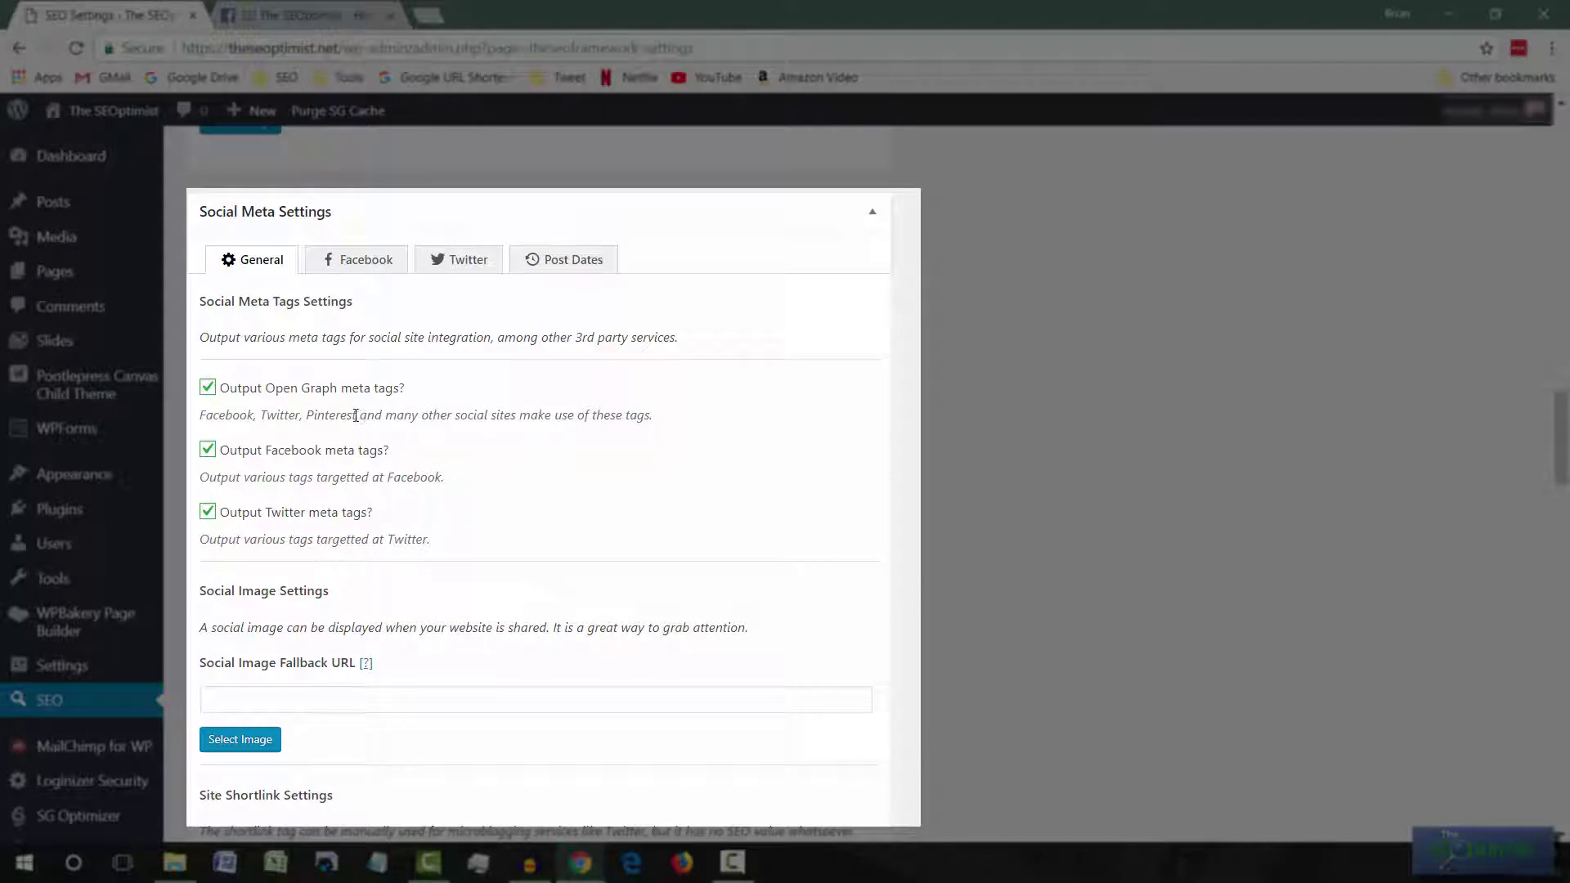
pyautogui.click(361, 267)
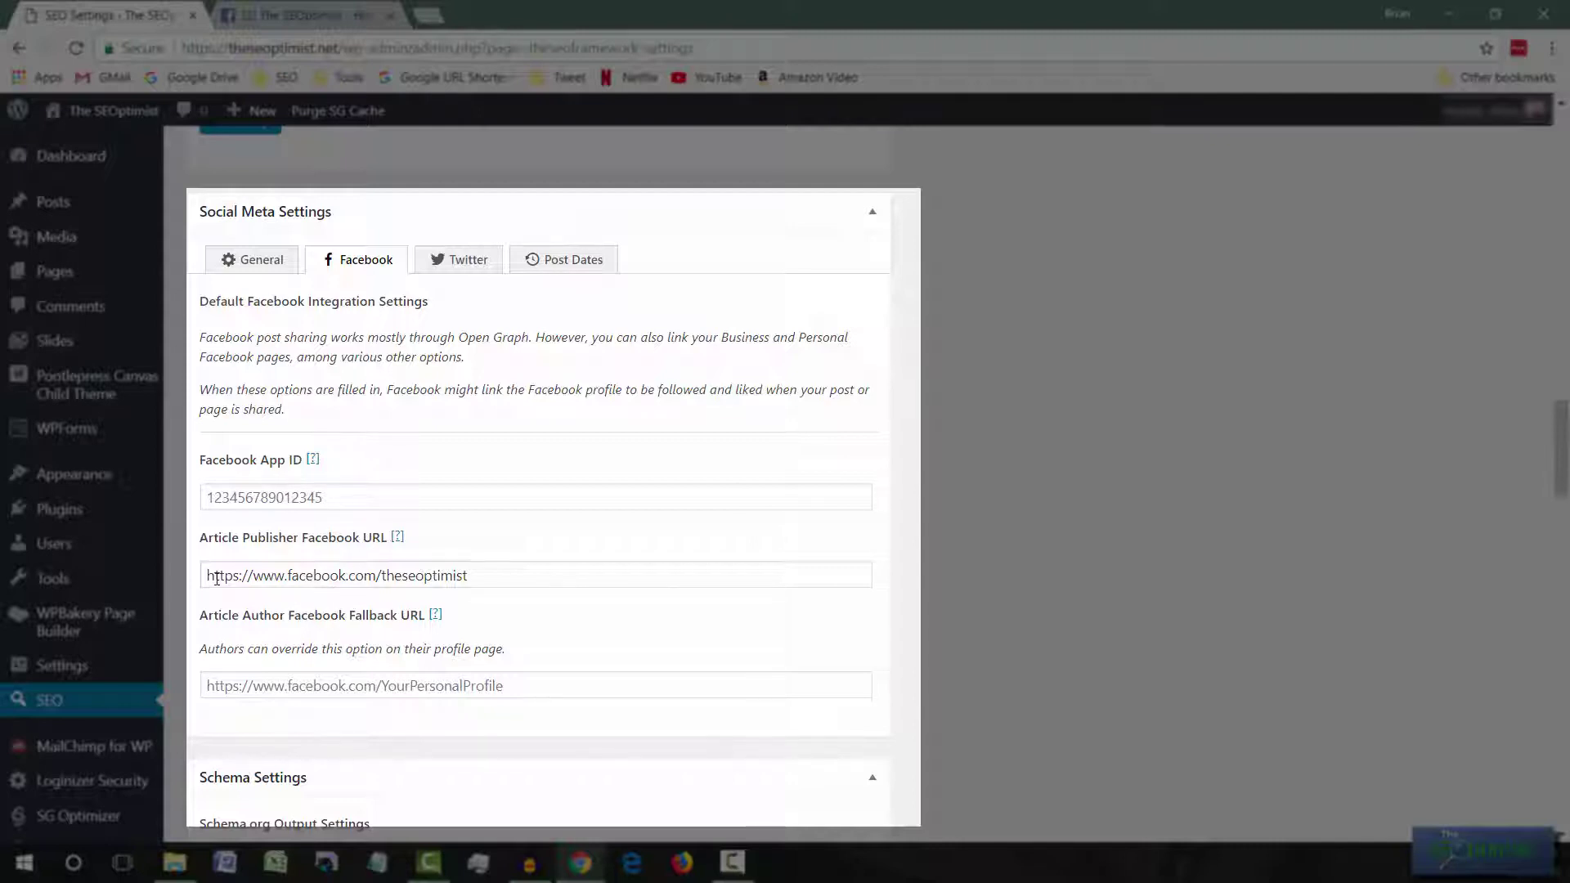
pyautogui.moveTo(211, 575); pyautogui.dragTo(516, 573)
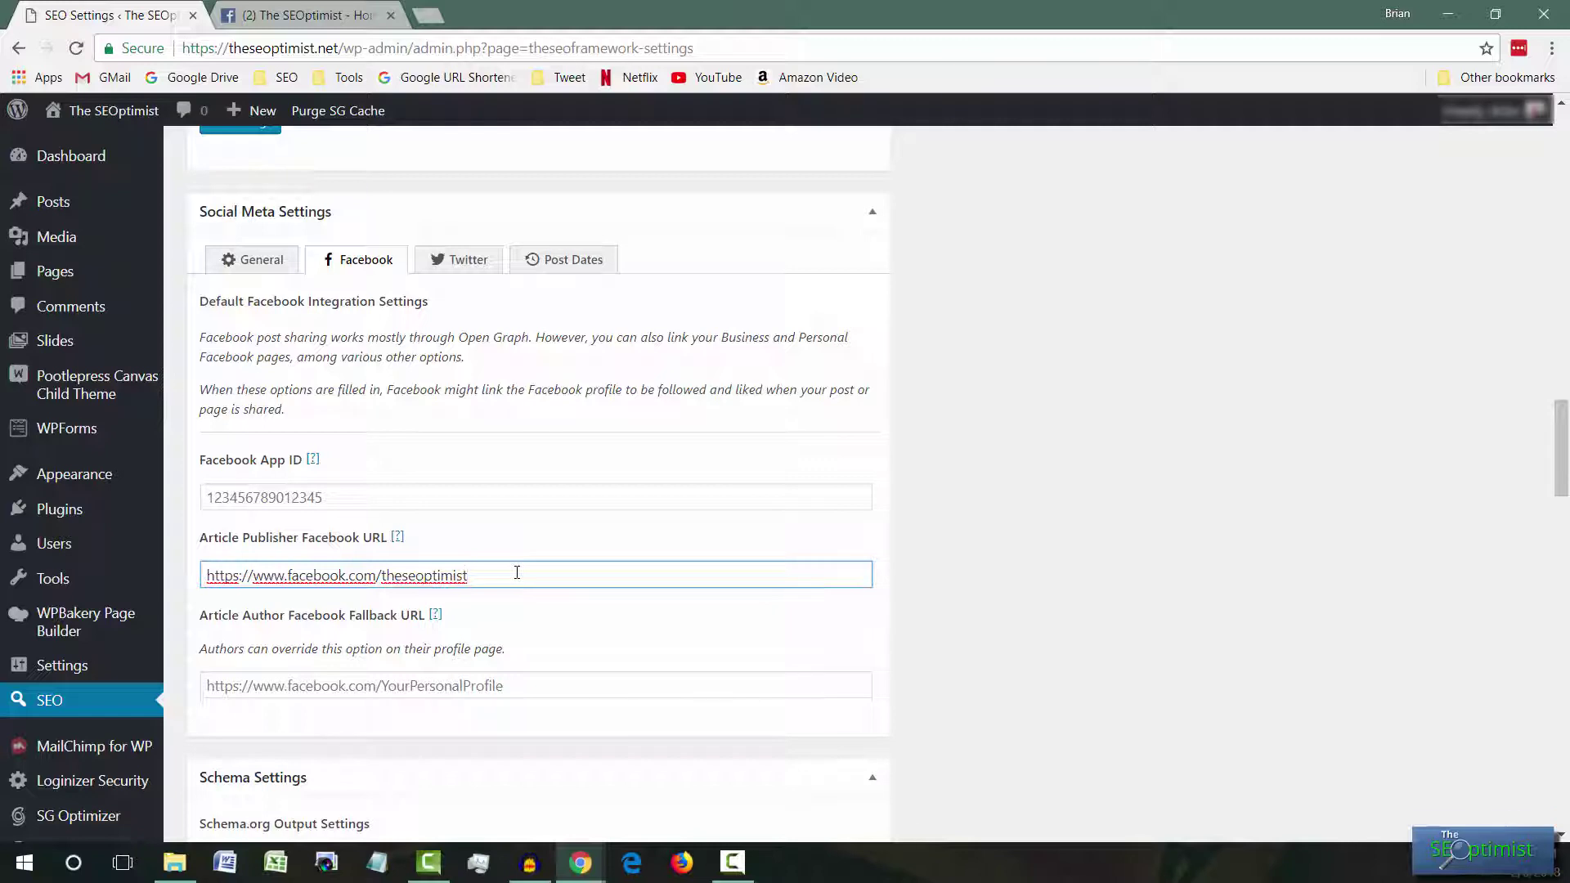
pyautogui.click(455, 262)
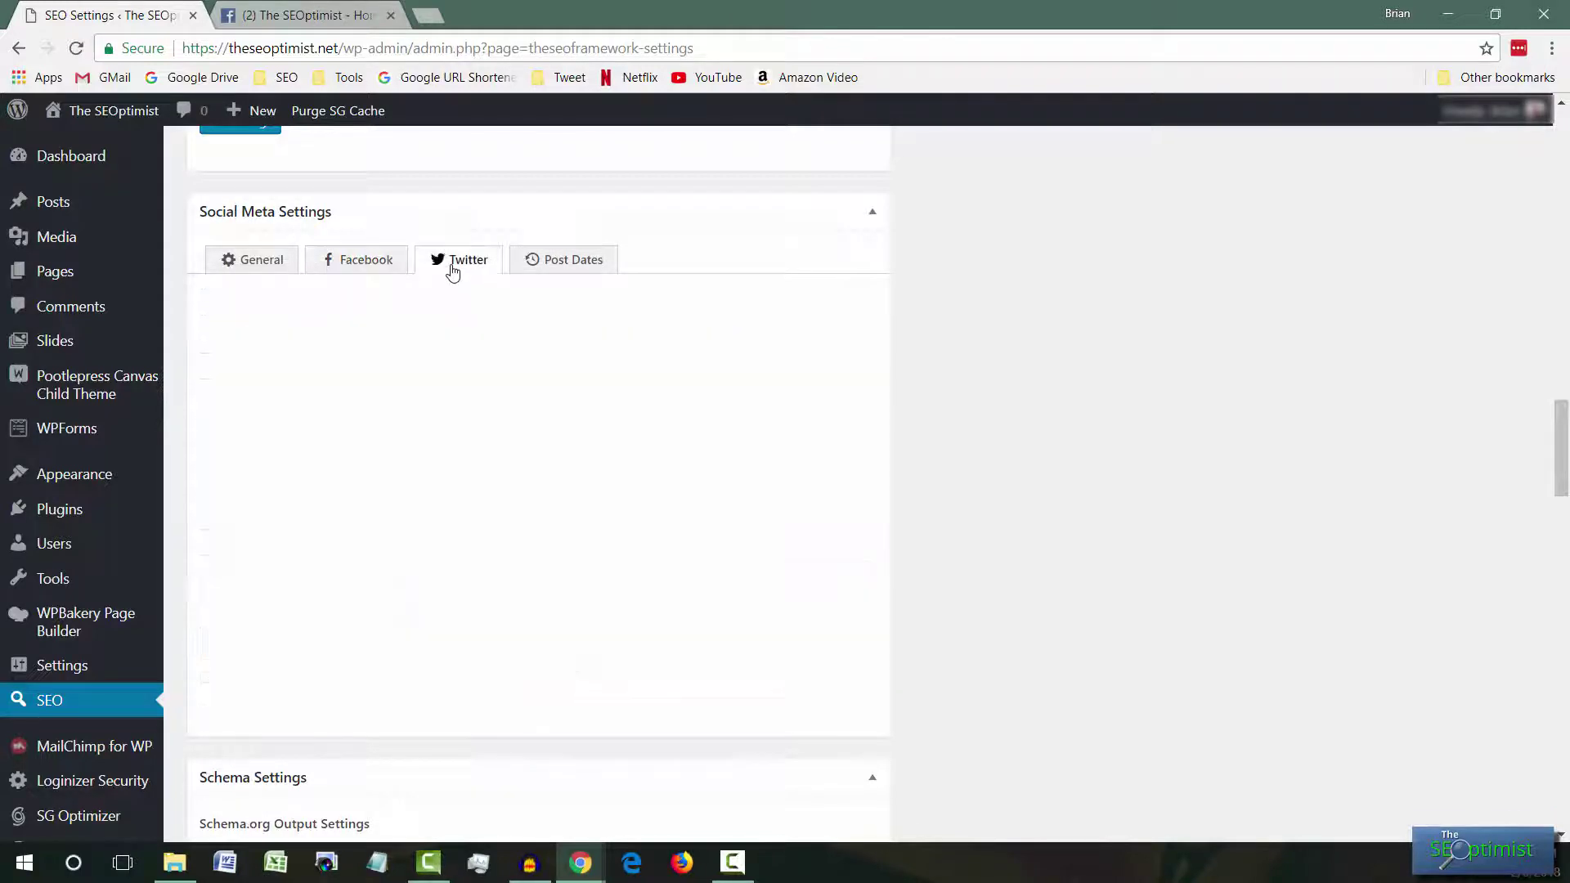
pyautogui.scroll(-1, 352, 352)
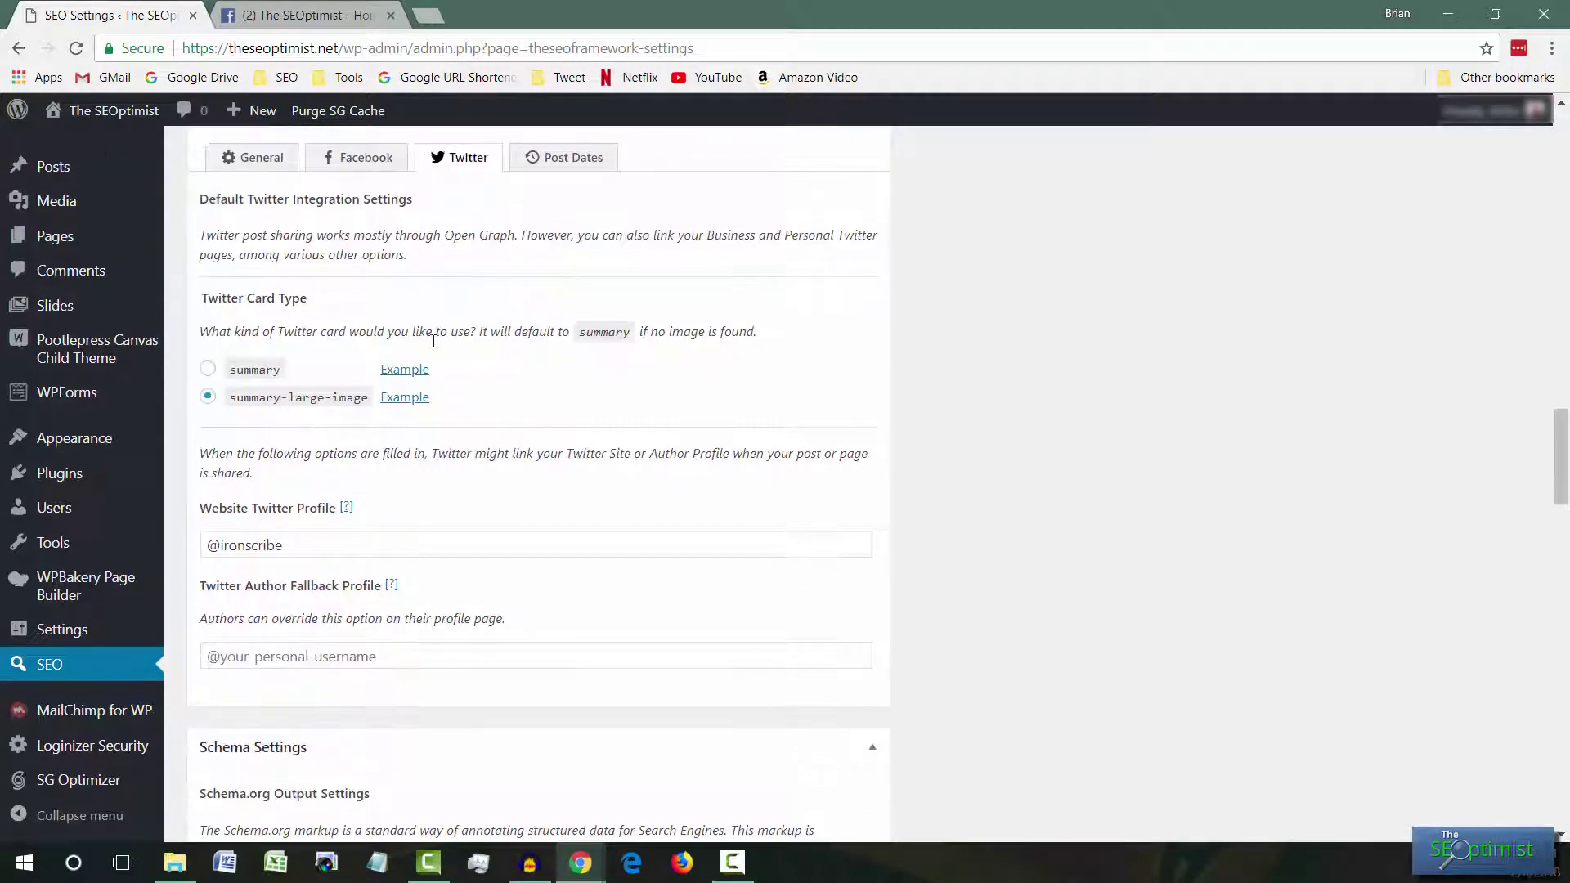
# Review the Schema Settings' site structure options for breadcrumbs and the sitelinks searchbox
pyautogui.scroll(-2, 432, 347)
pyautogui.scroll(-3, 429, 343)
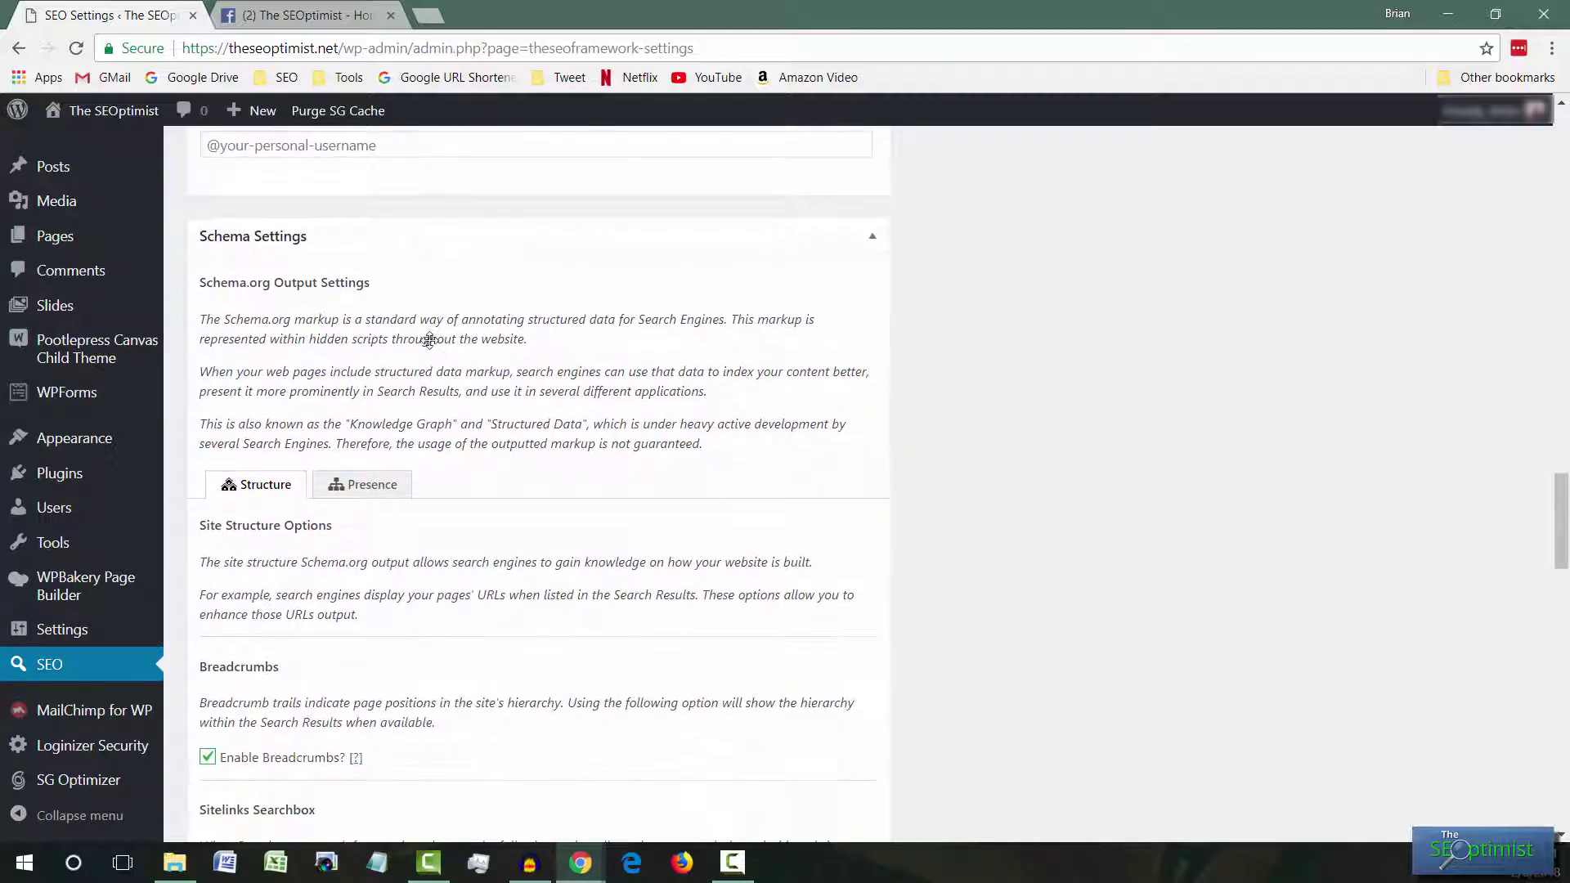
pyautogui.scroll(-4, 553, 542)
pyautogui.scroll(5, 438, 524)
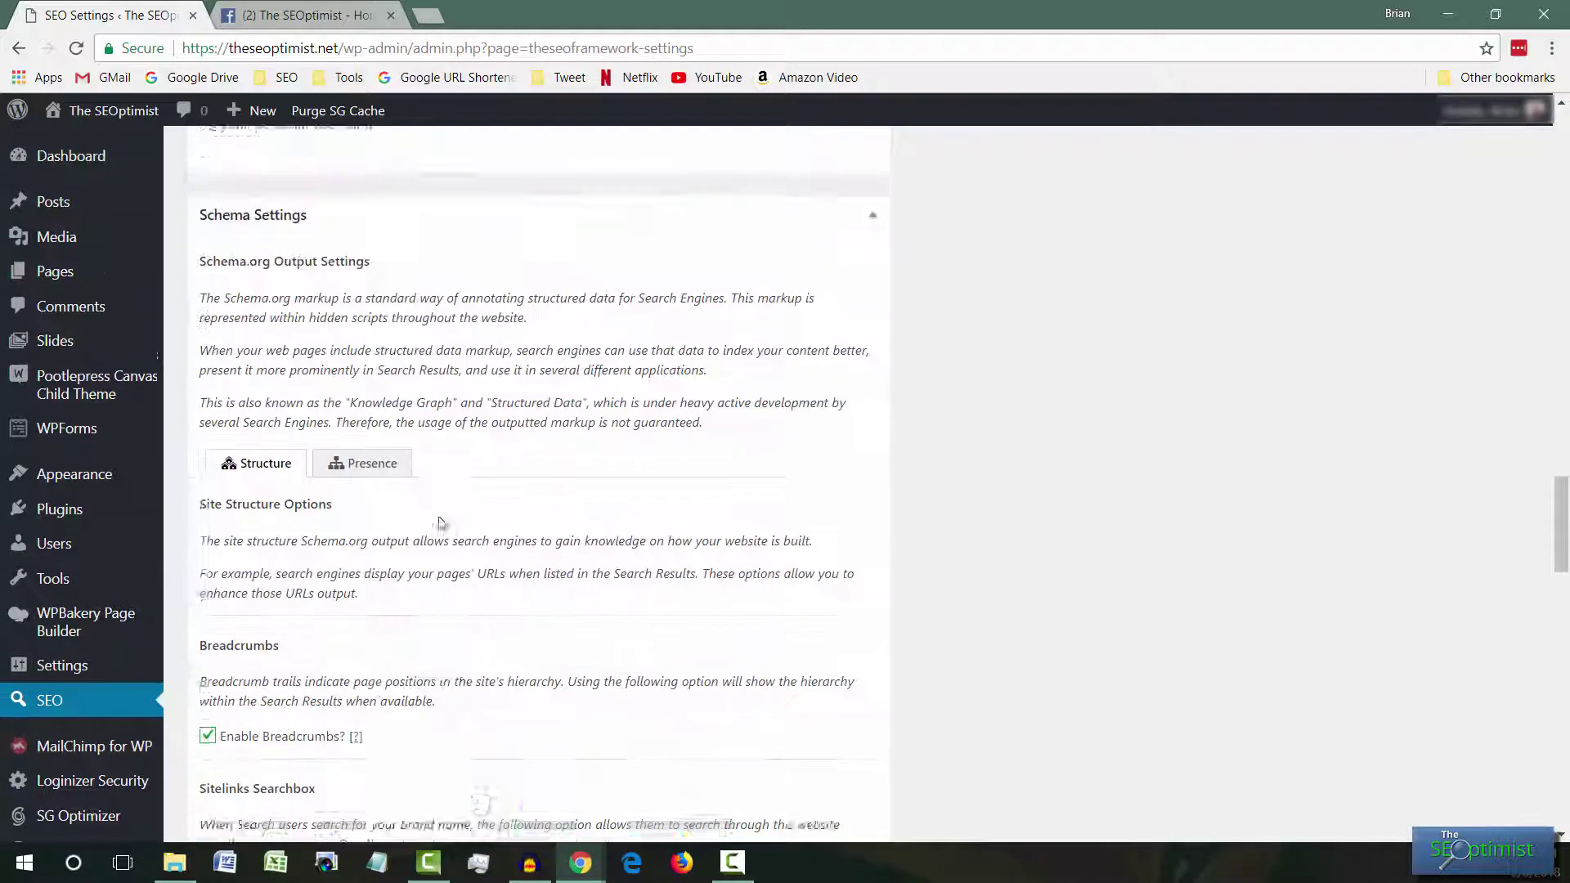
pyautogui.scroll(-1, 414, 417)
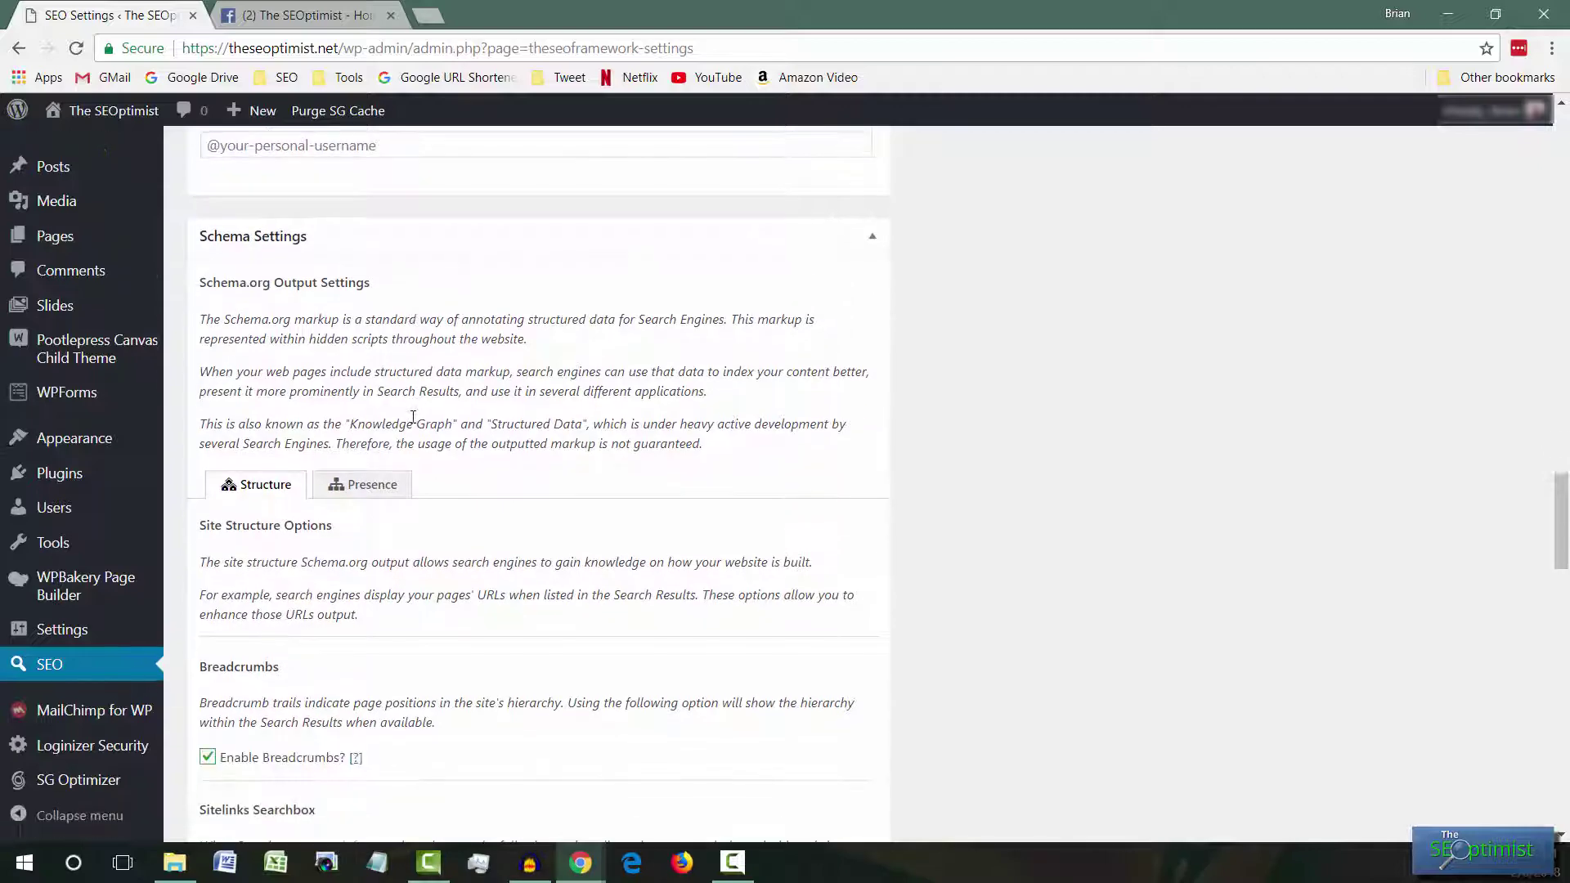
pyautogui.scroll(-3, 433, 319)
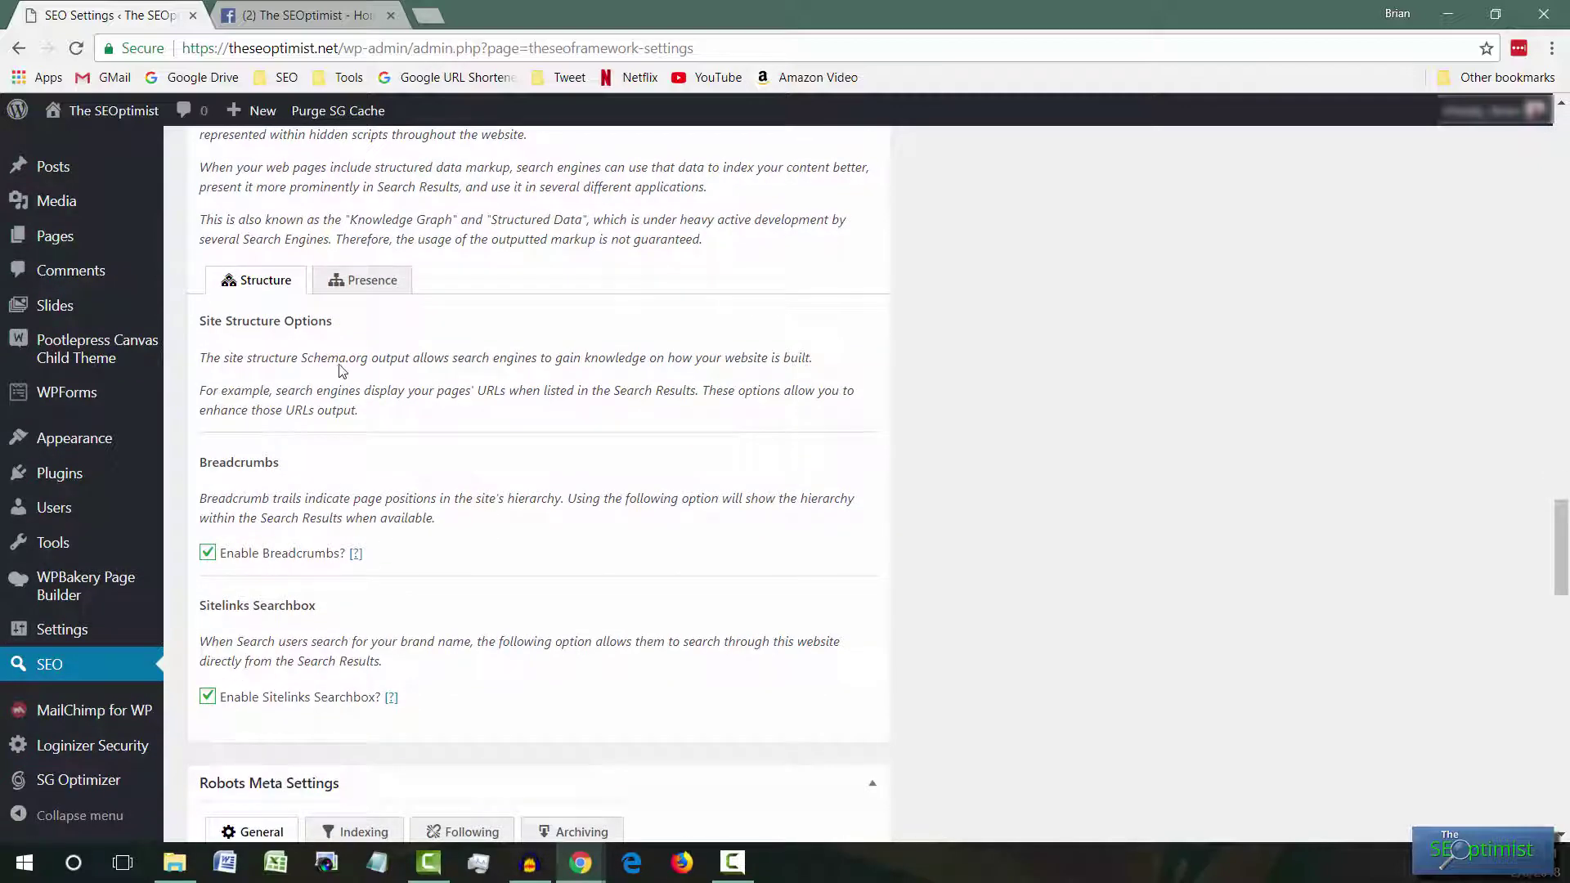
# Set the website to represent An Organization in the Schema authorized presence options
pyautogui.click(383, 293)
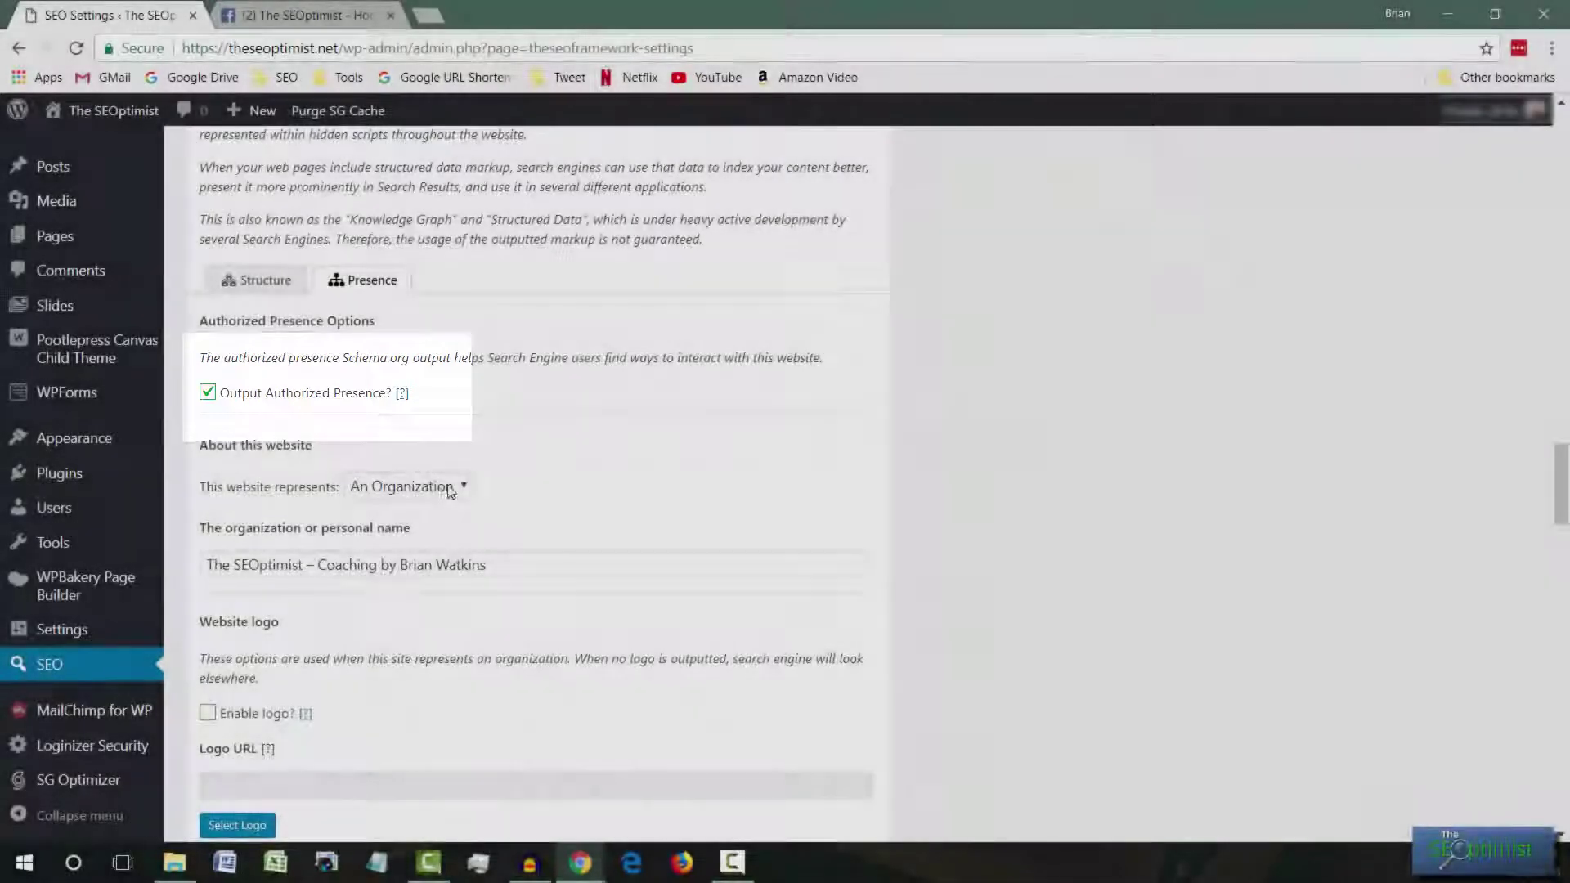
pyautogui.click(425, 489)
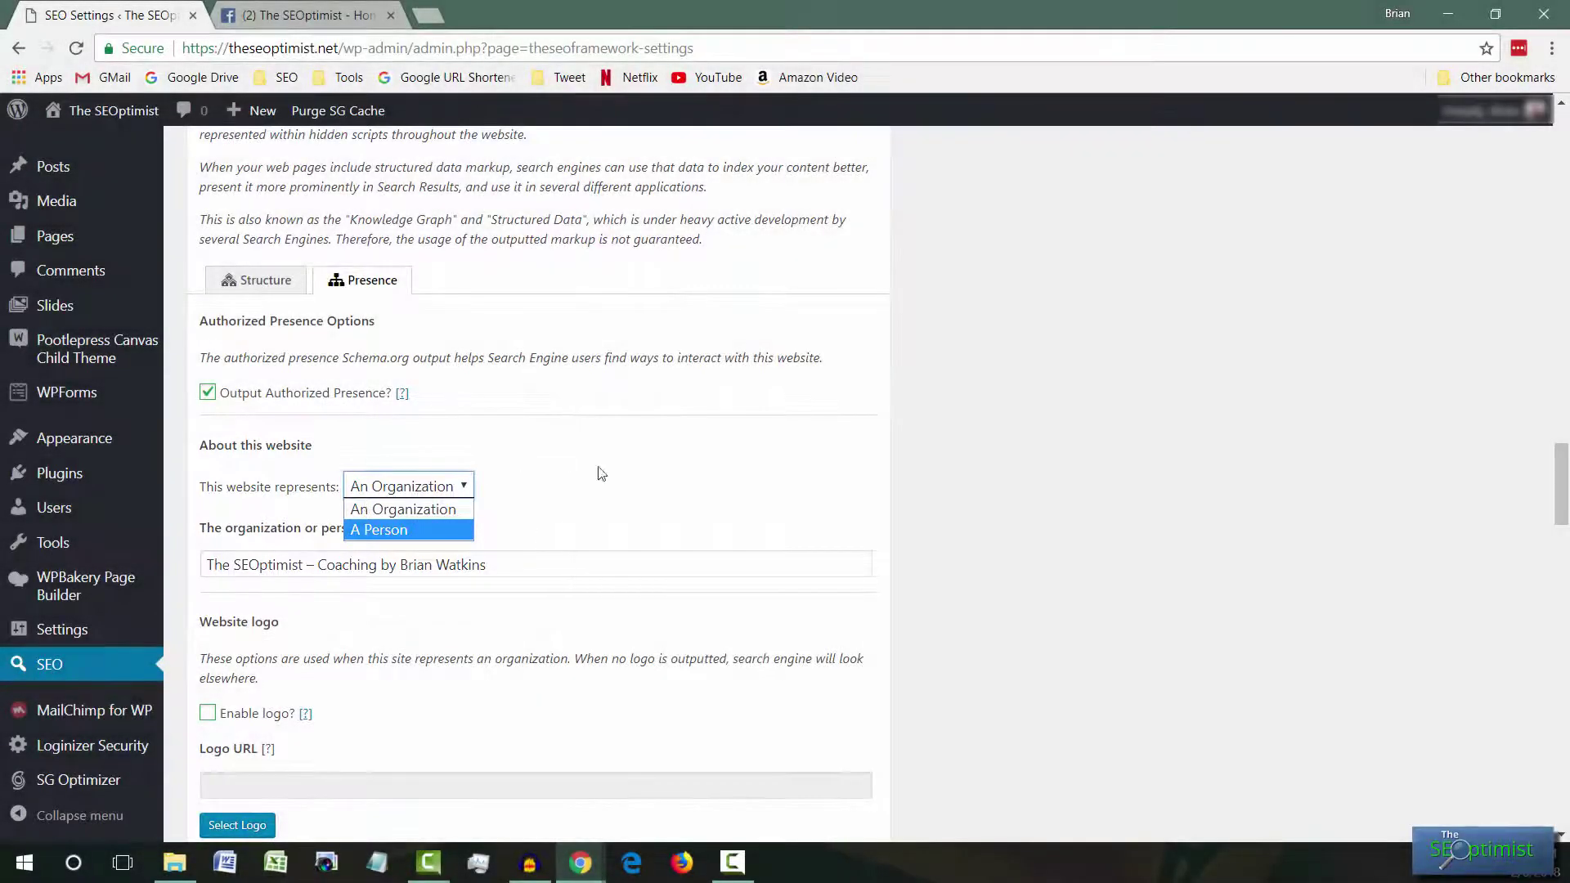
pyautogui.click(386, 509)
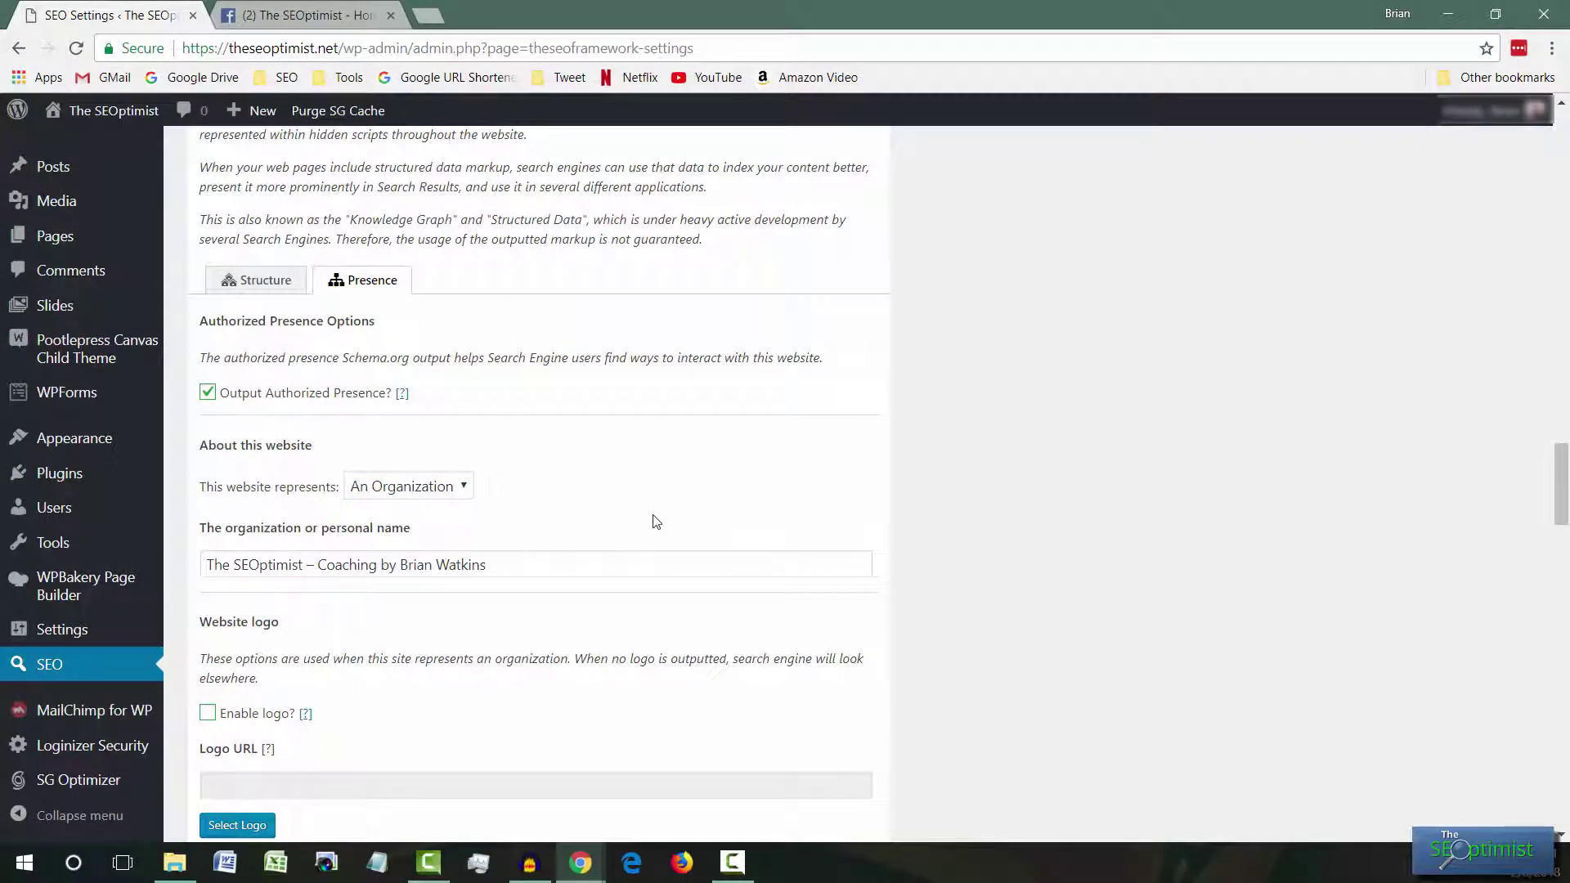
# Review the Schema presence section's website logo options and the connected social page and profile URLs
pyautogui.scroll(-1, 630, 515)
pyautogui.scroll(-1, 608, 507)
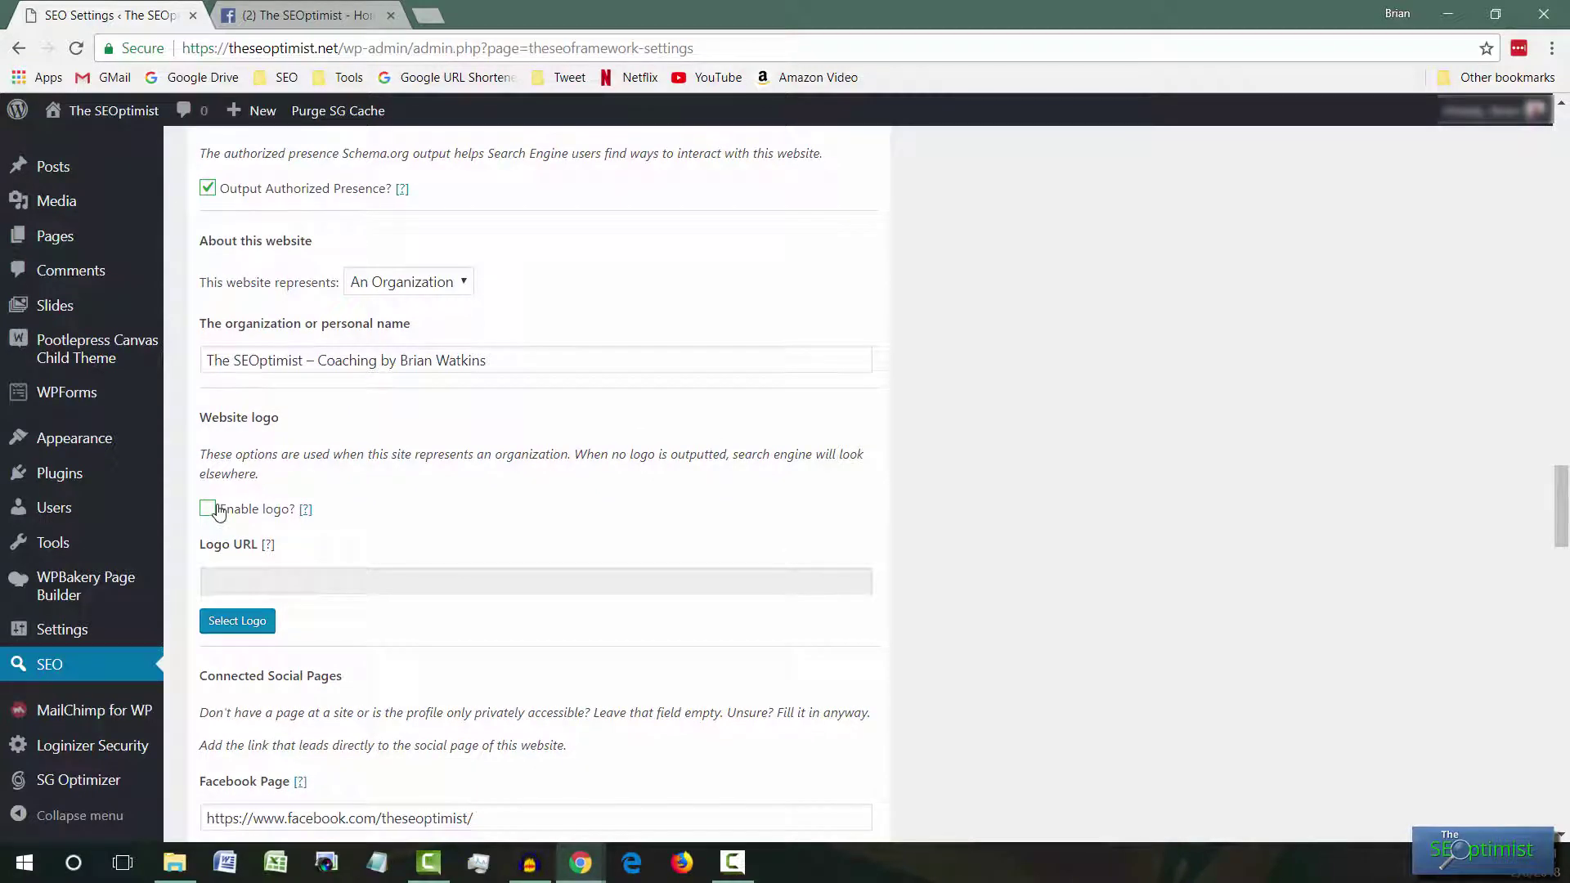
pyautogui.scroll(-2, 219, 509)
pyautogui.scroll(-2, 500, 406)
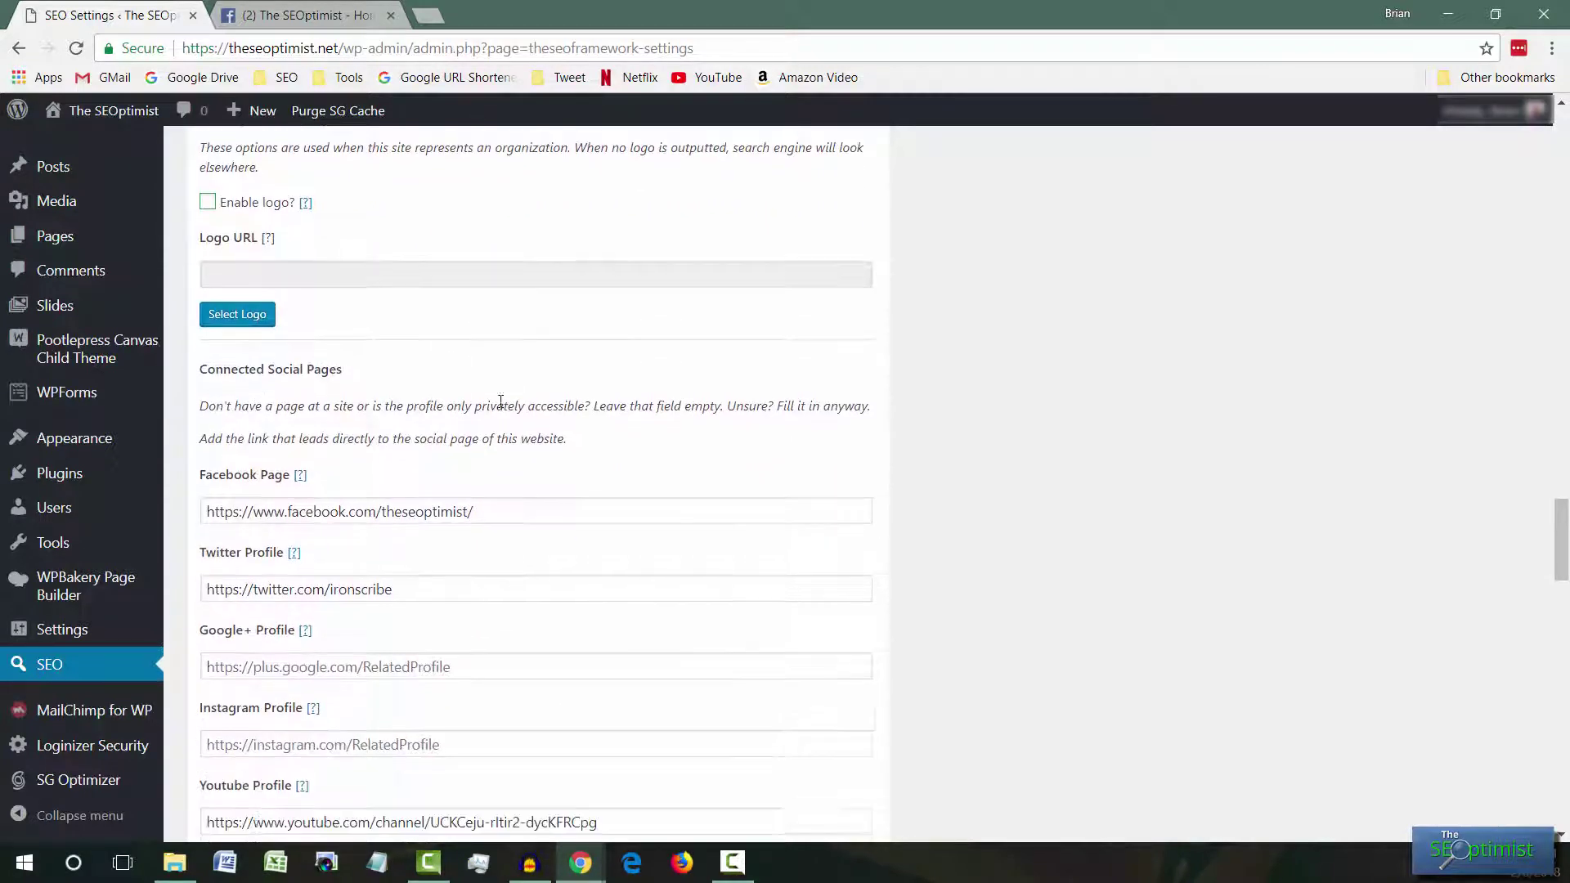
pyautogui.click(501, 402)
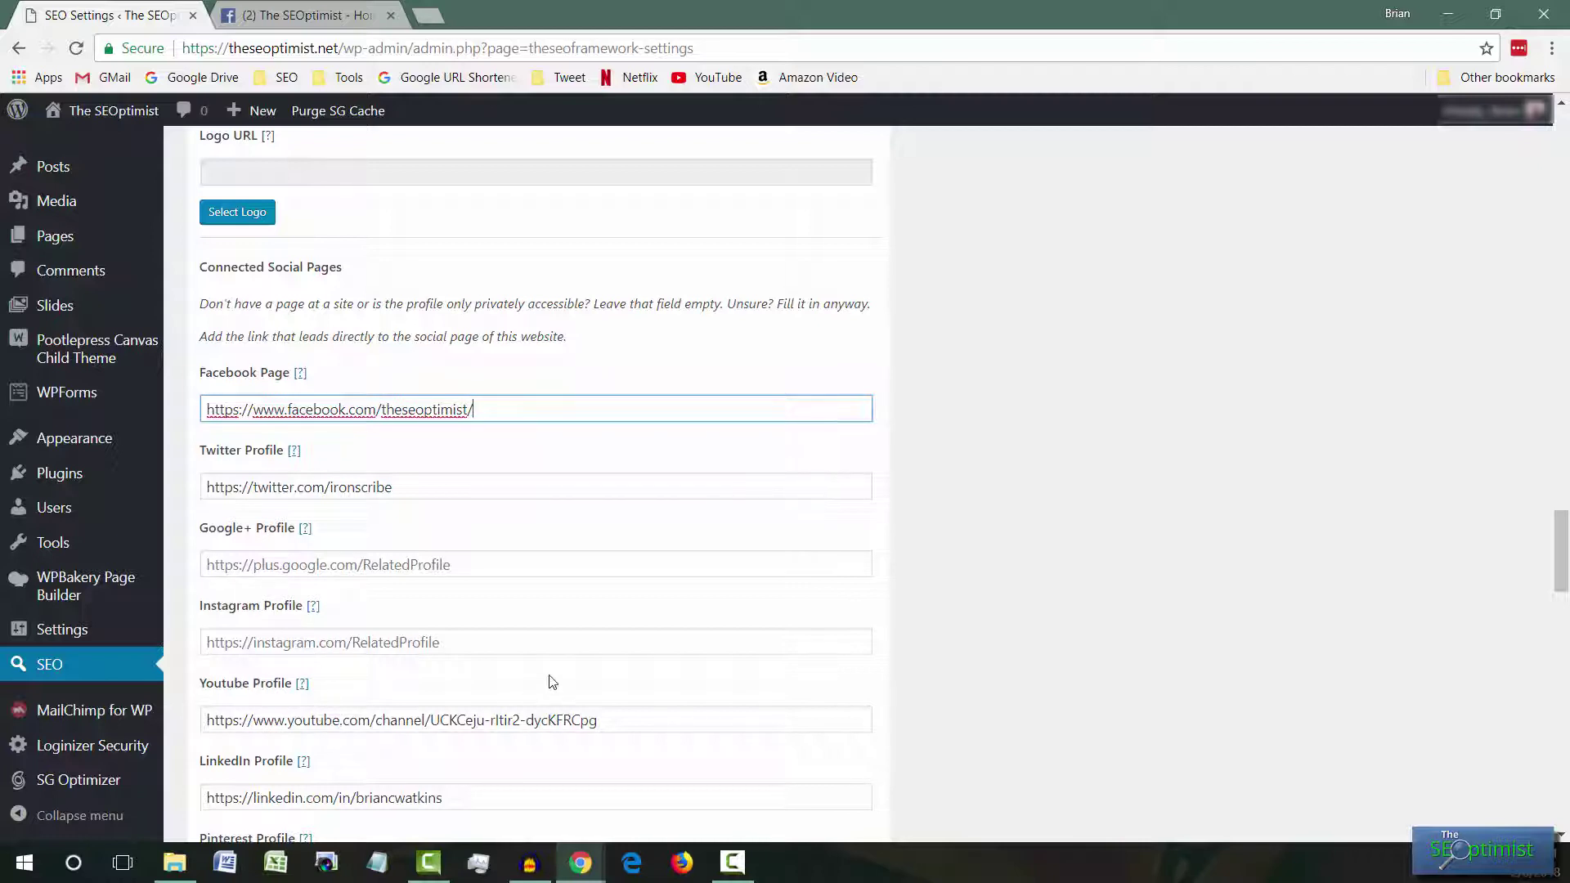
pyautogui.scroll(-1, 448, 334)
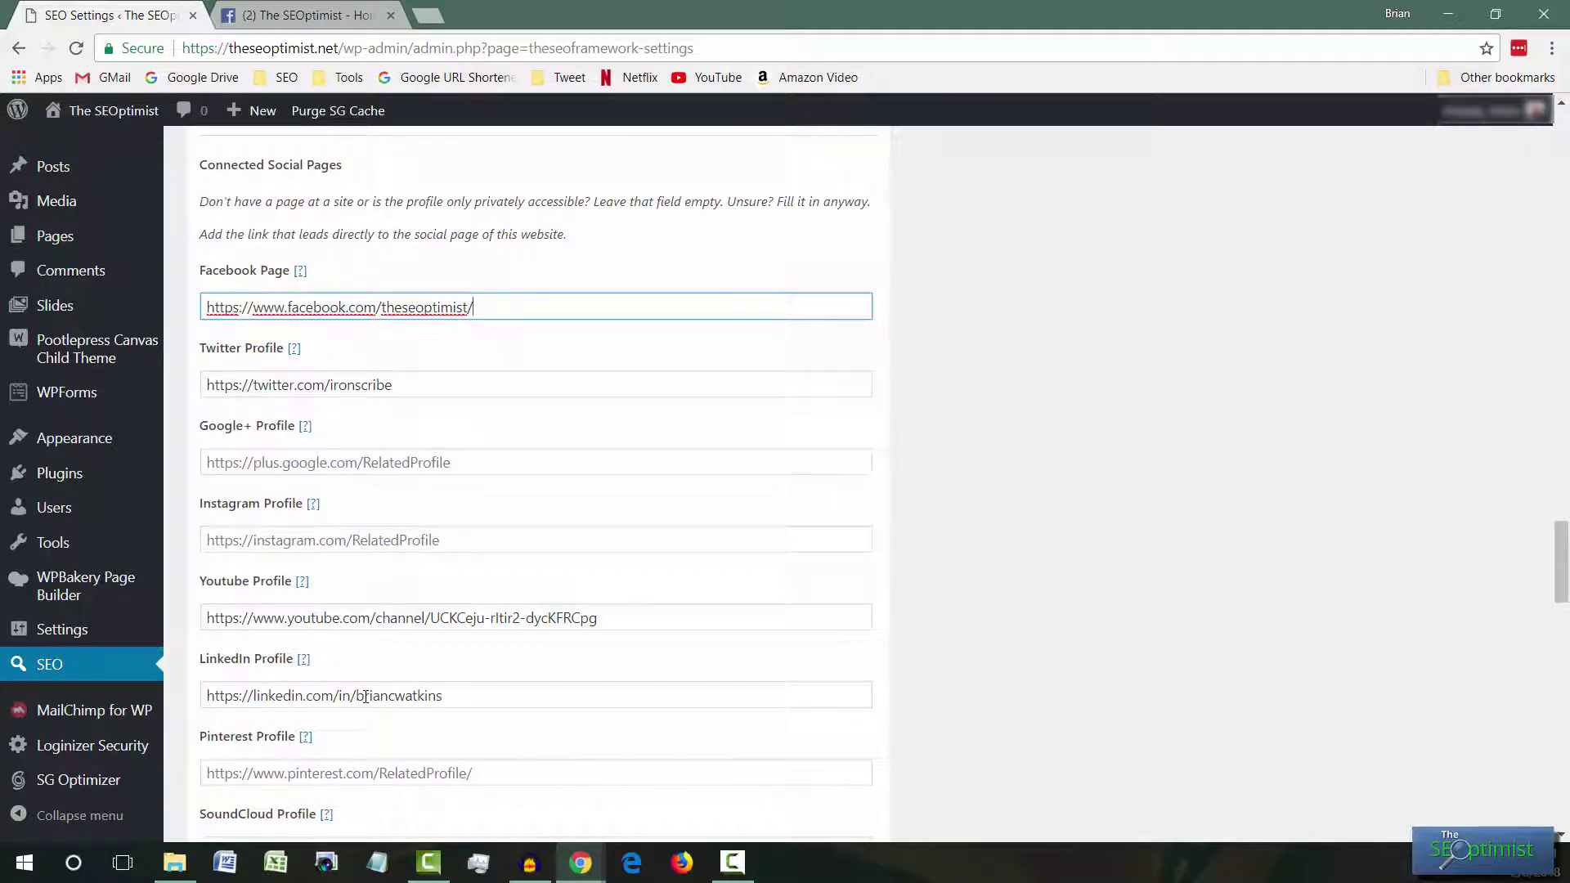
pyautogui.scroll(-5, 736, 414)
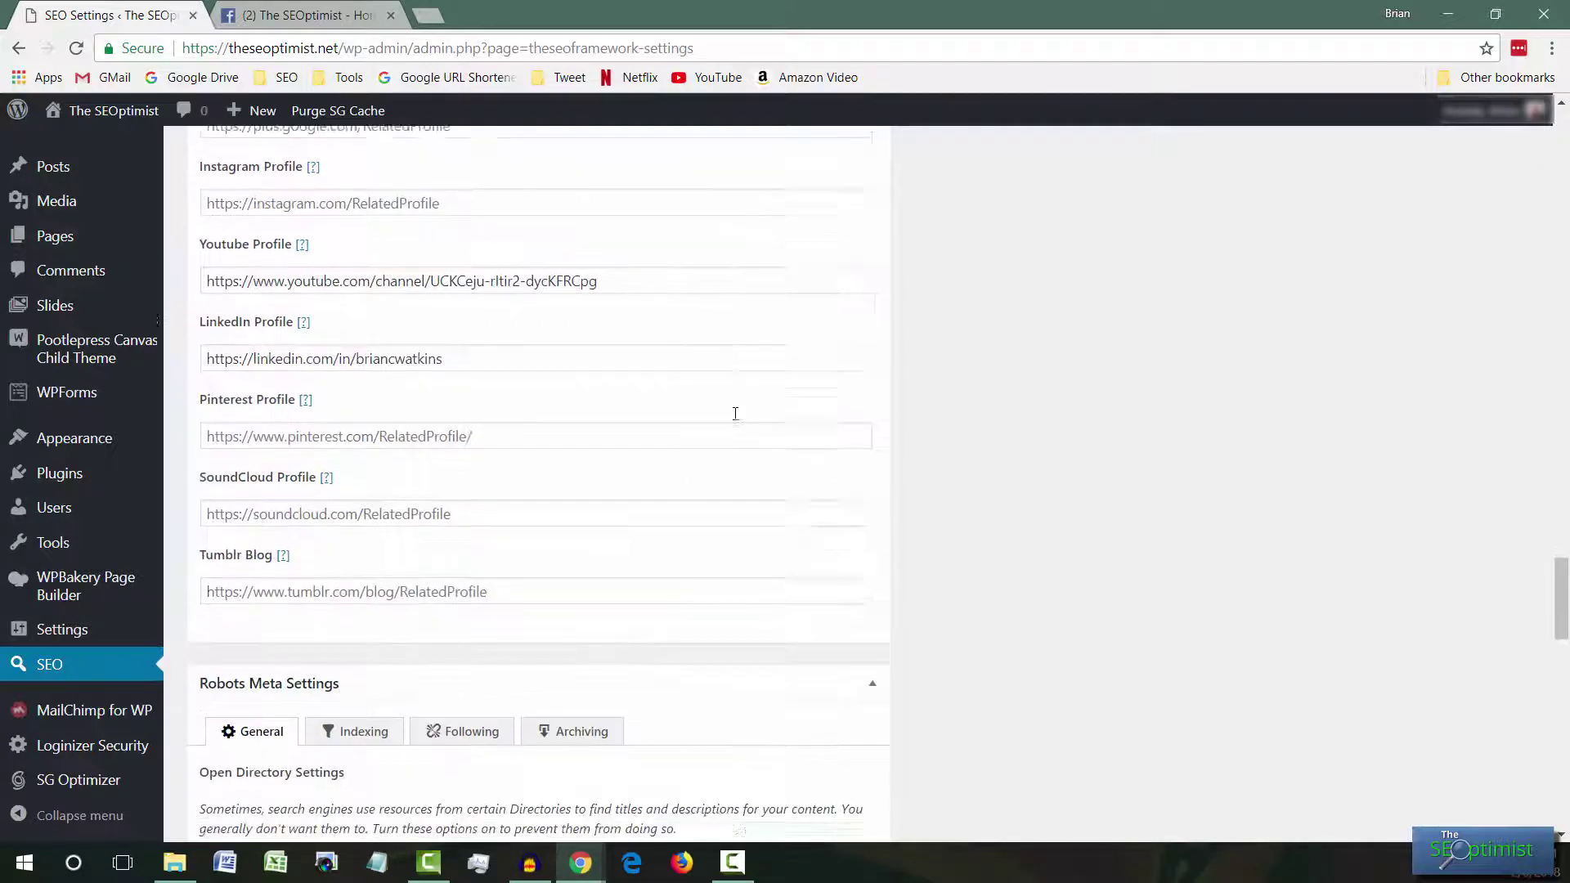
# Apply NoIndex to Tag Archives in the Robots Meta Settings
pyautogui.scroll(-2, 716, 422)
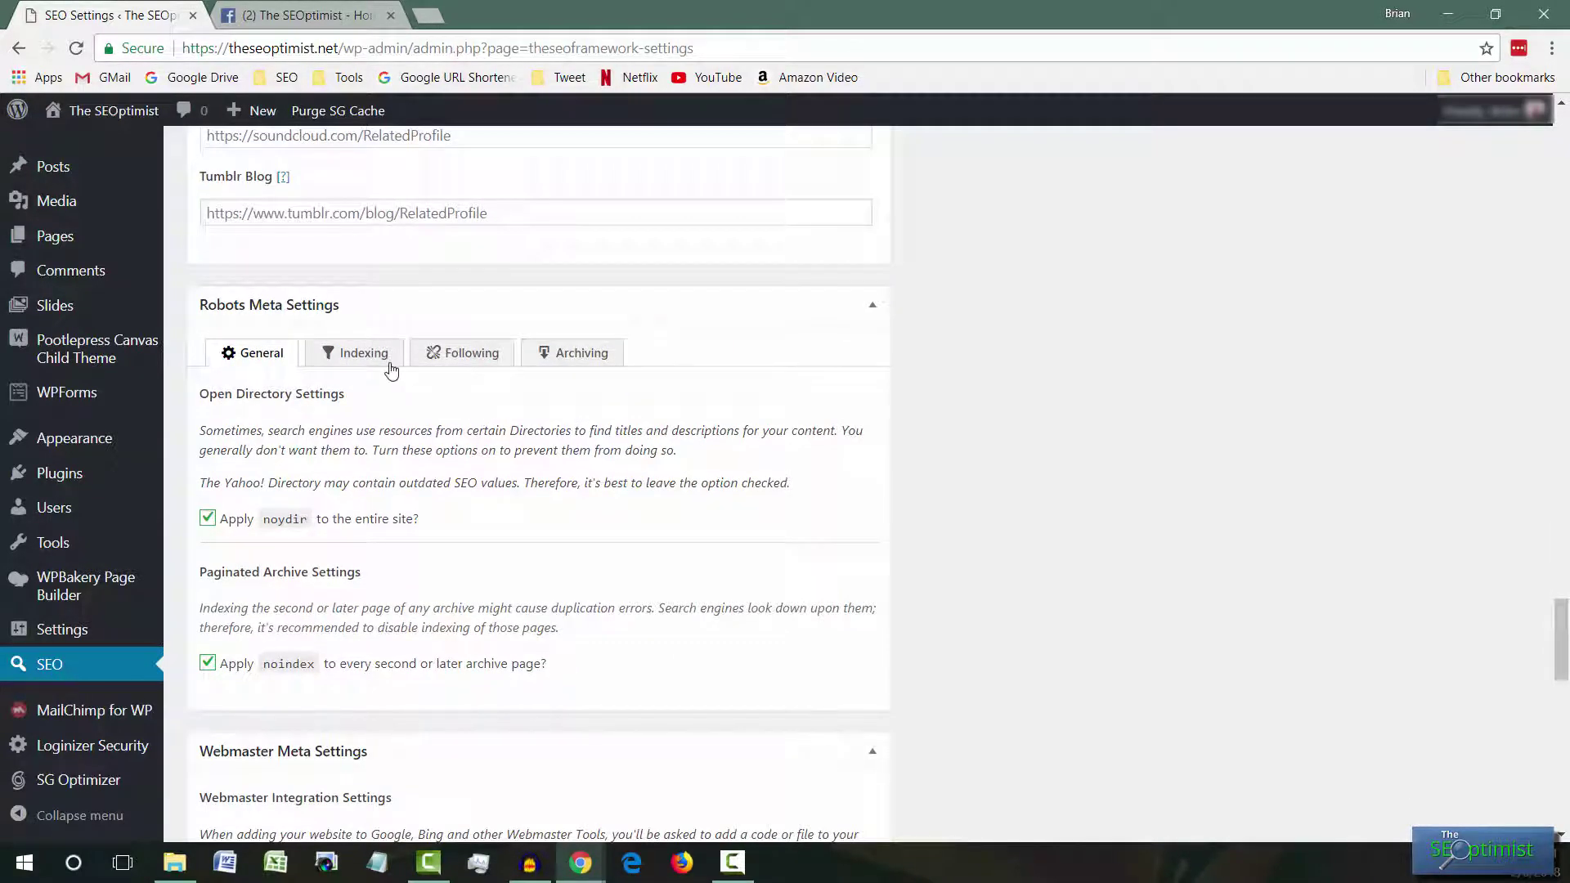
pyautogui.click(370, 359)
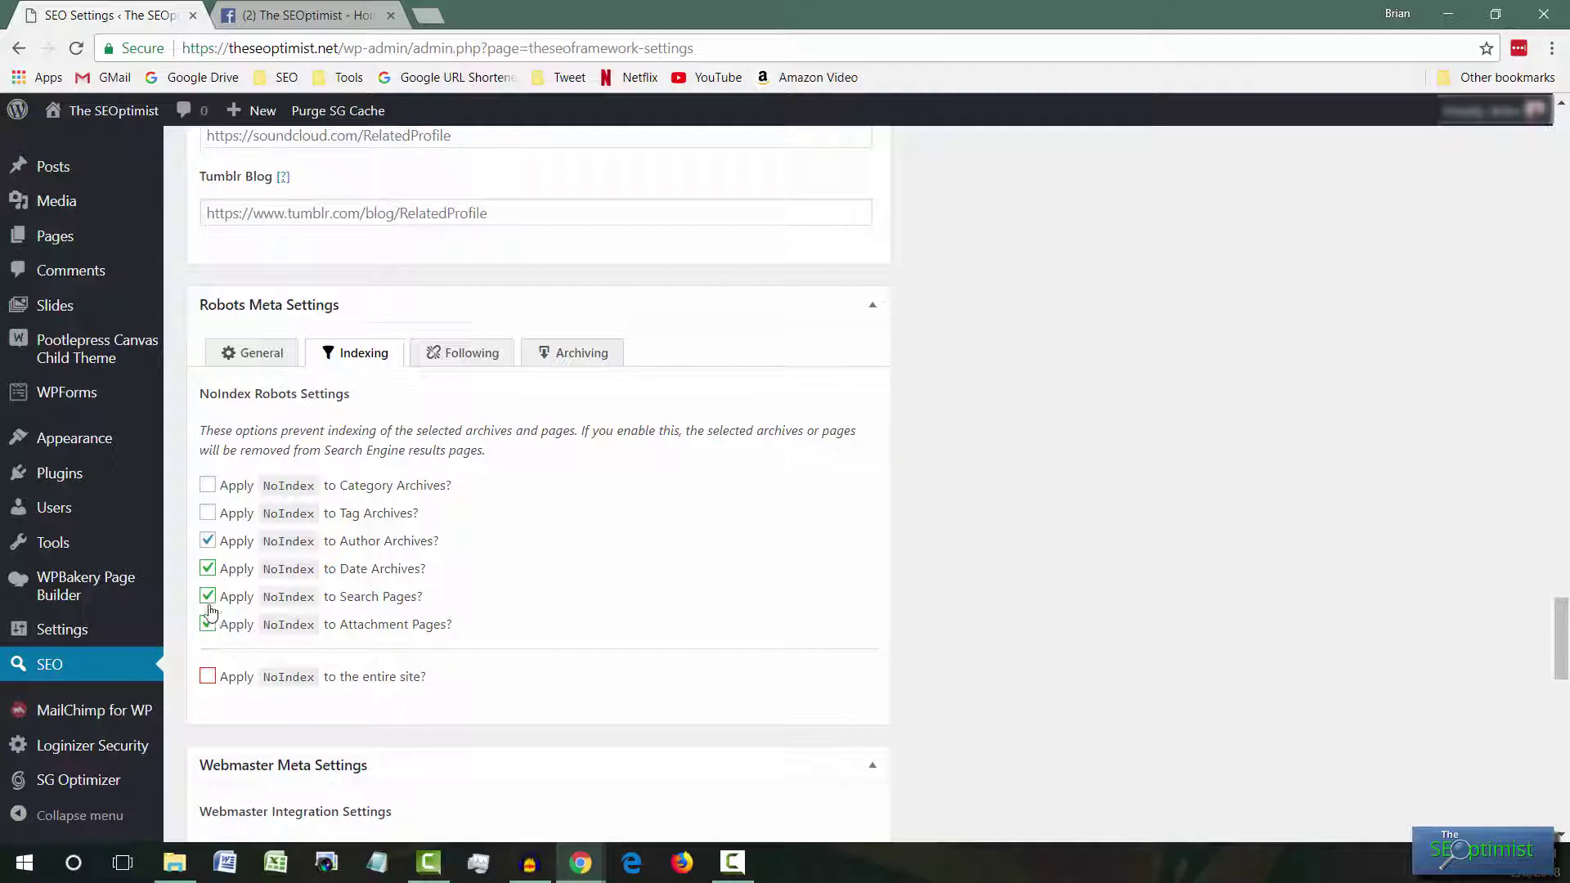
pyautogui.click(207, 514)
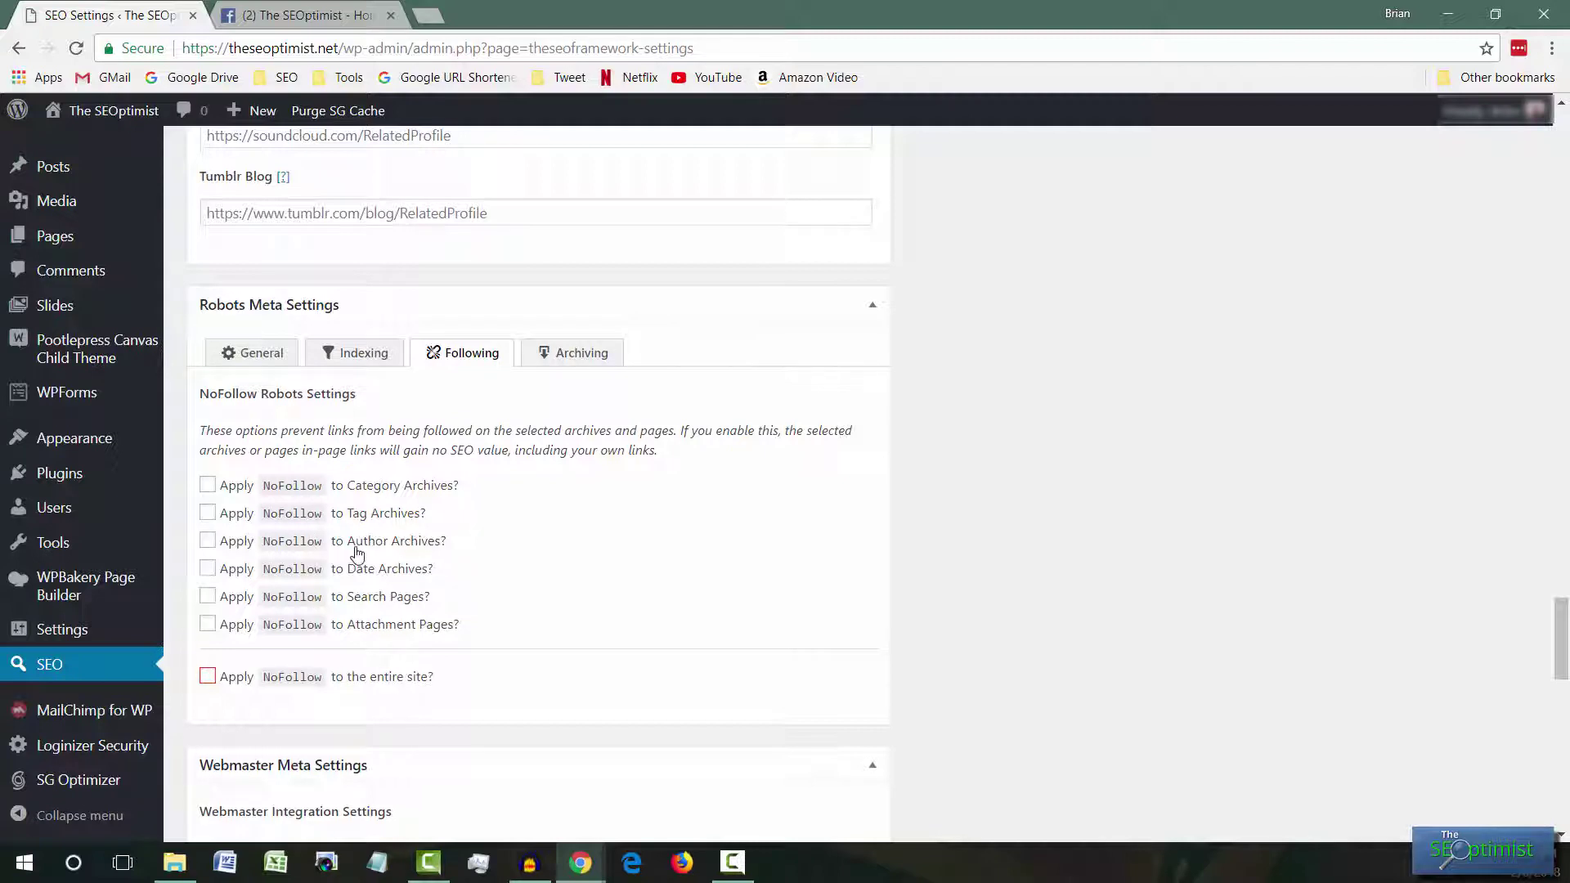
# Review the NoFollow and NoArchive robots settings, and recheck the NoIndex selections
pyautogui.click(596, 358)
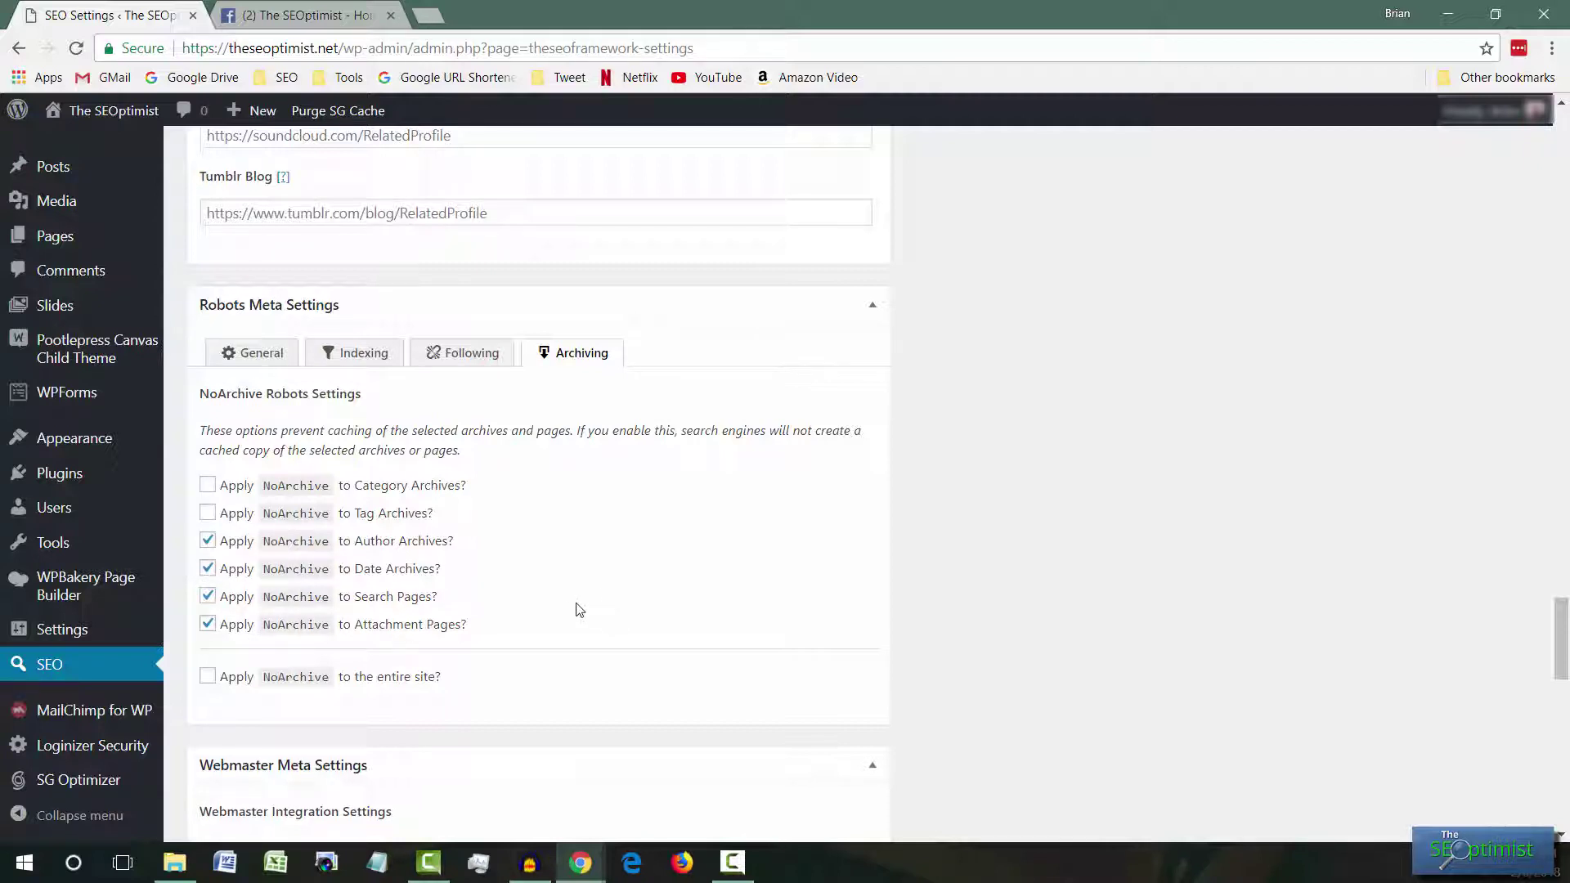
pyautogui.scroll(-3, 573, 605)
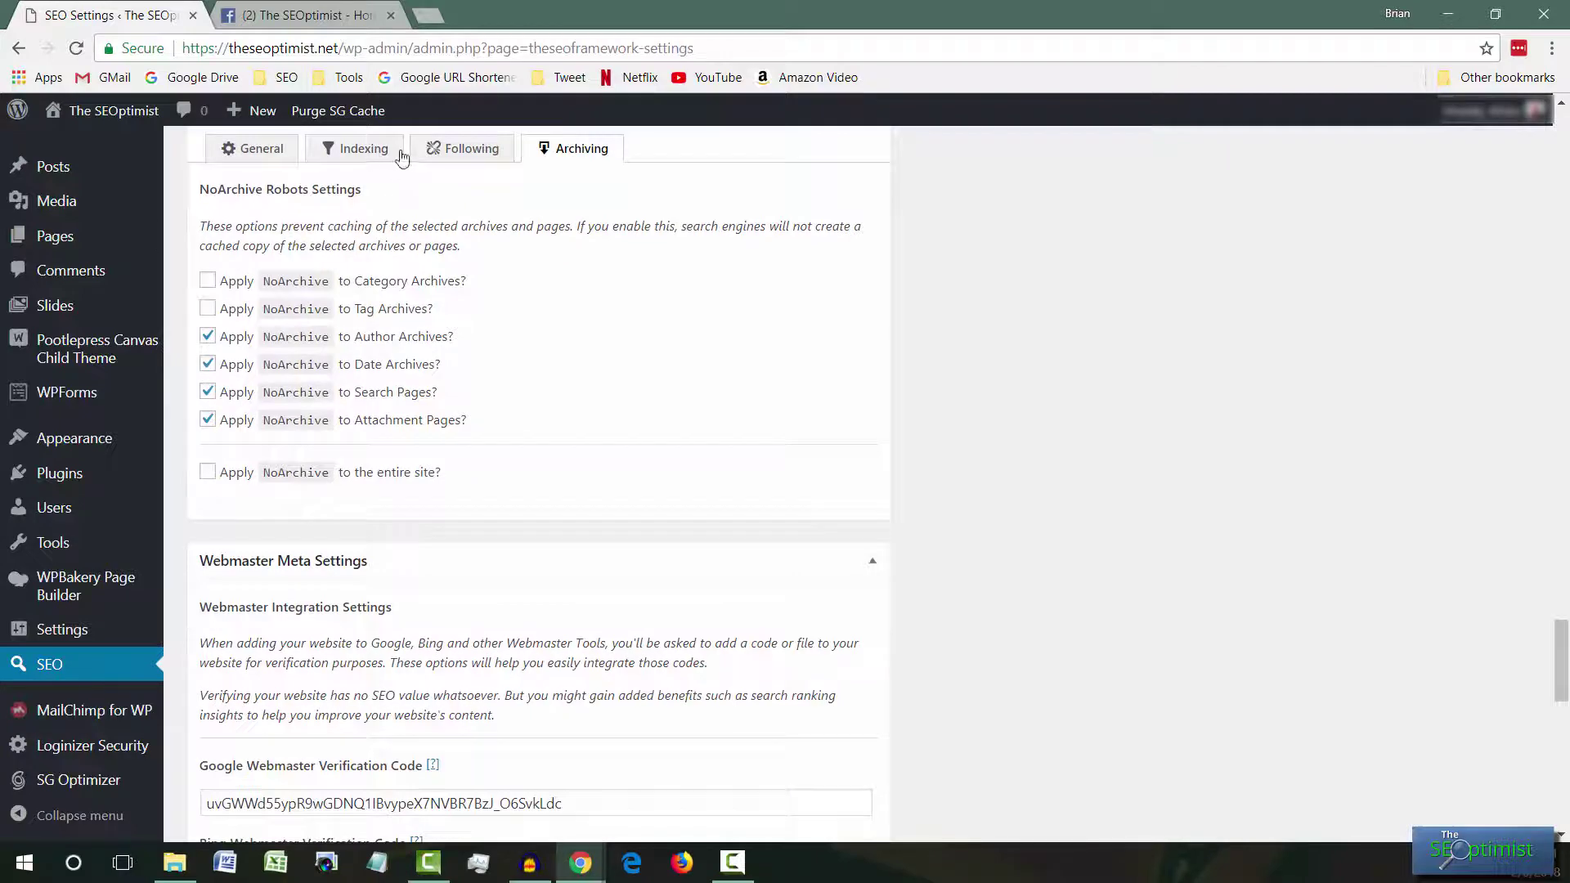
pyautogui.click(372, 149)
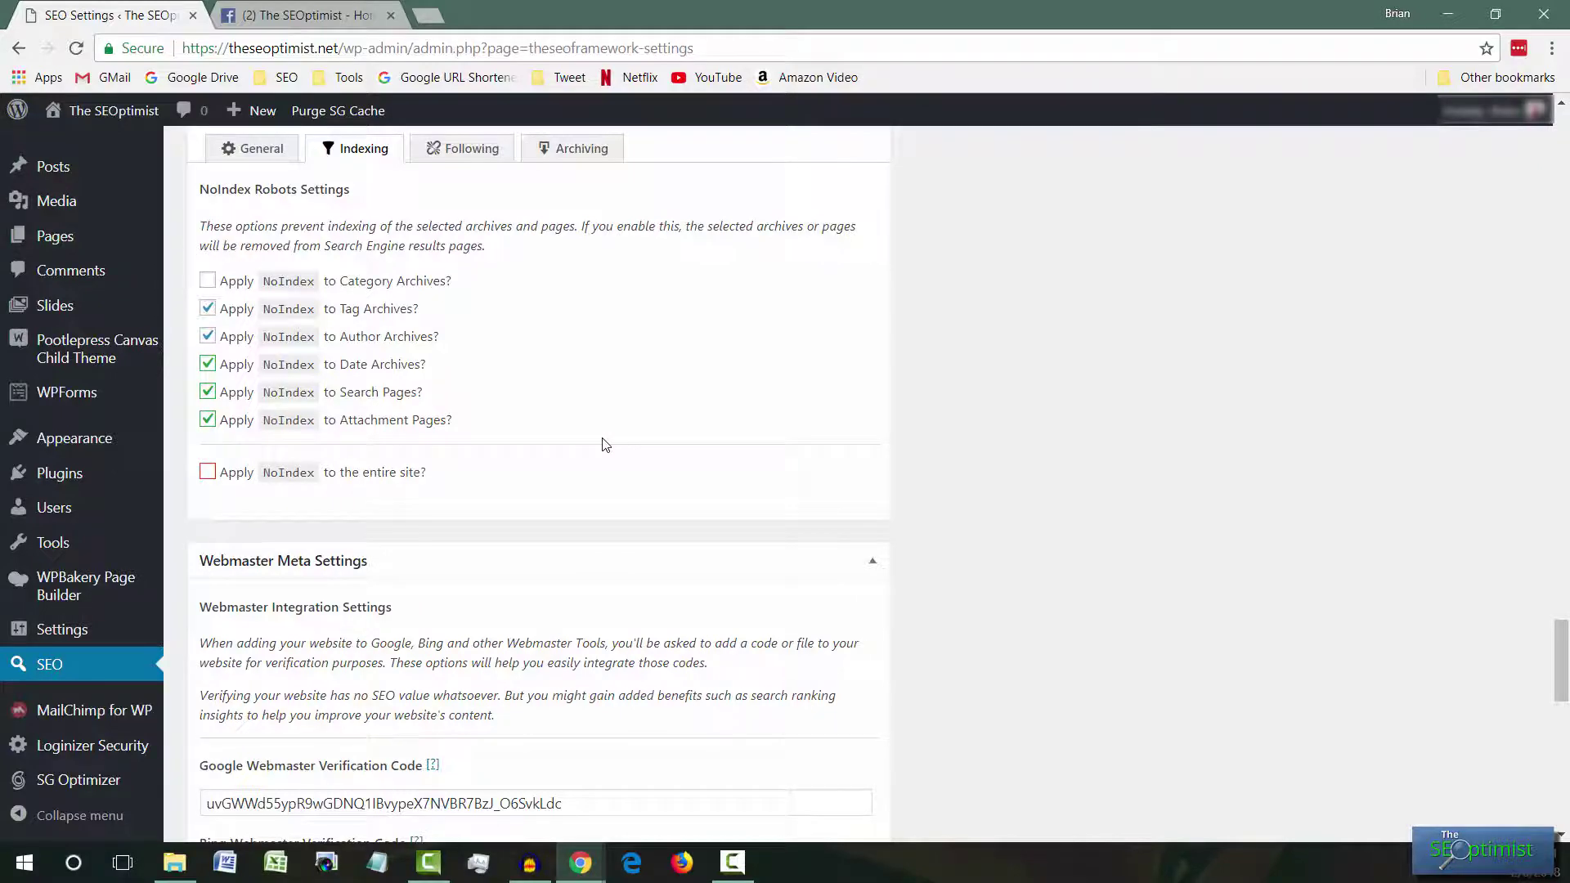
# Review the Webmaster Meta Settings, examining the verification code fields for Google, Bing, Yandex and Pinterest
pyautogui.scroll(-5, 605, 444)
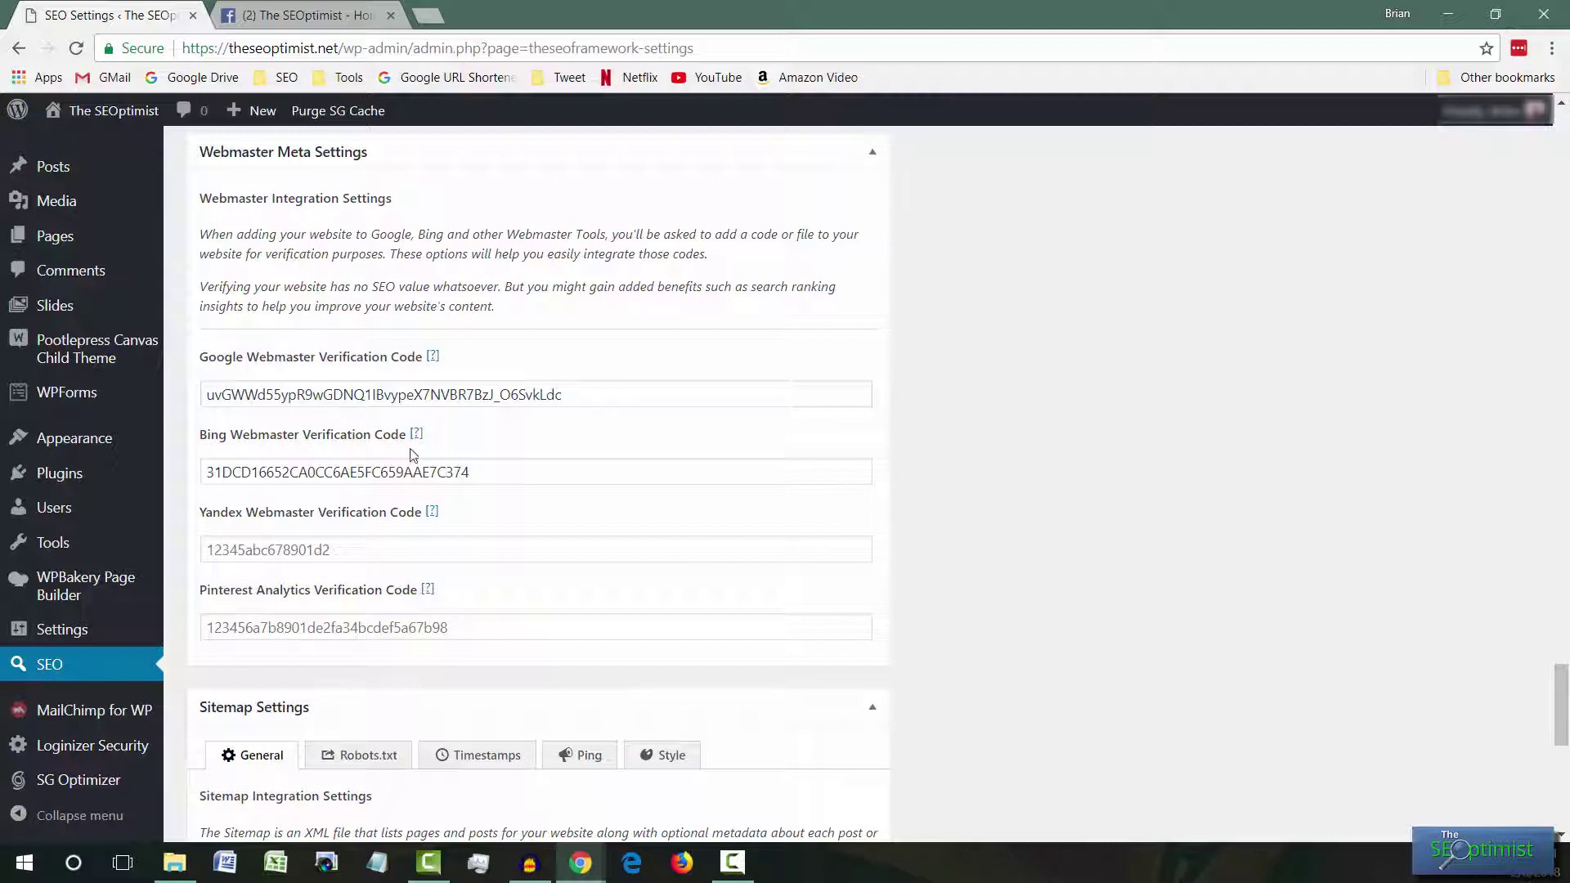
pyautogui.click(597, 398)
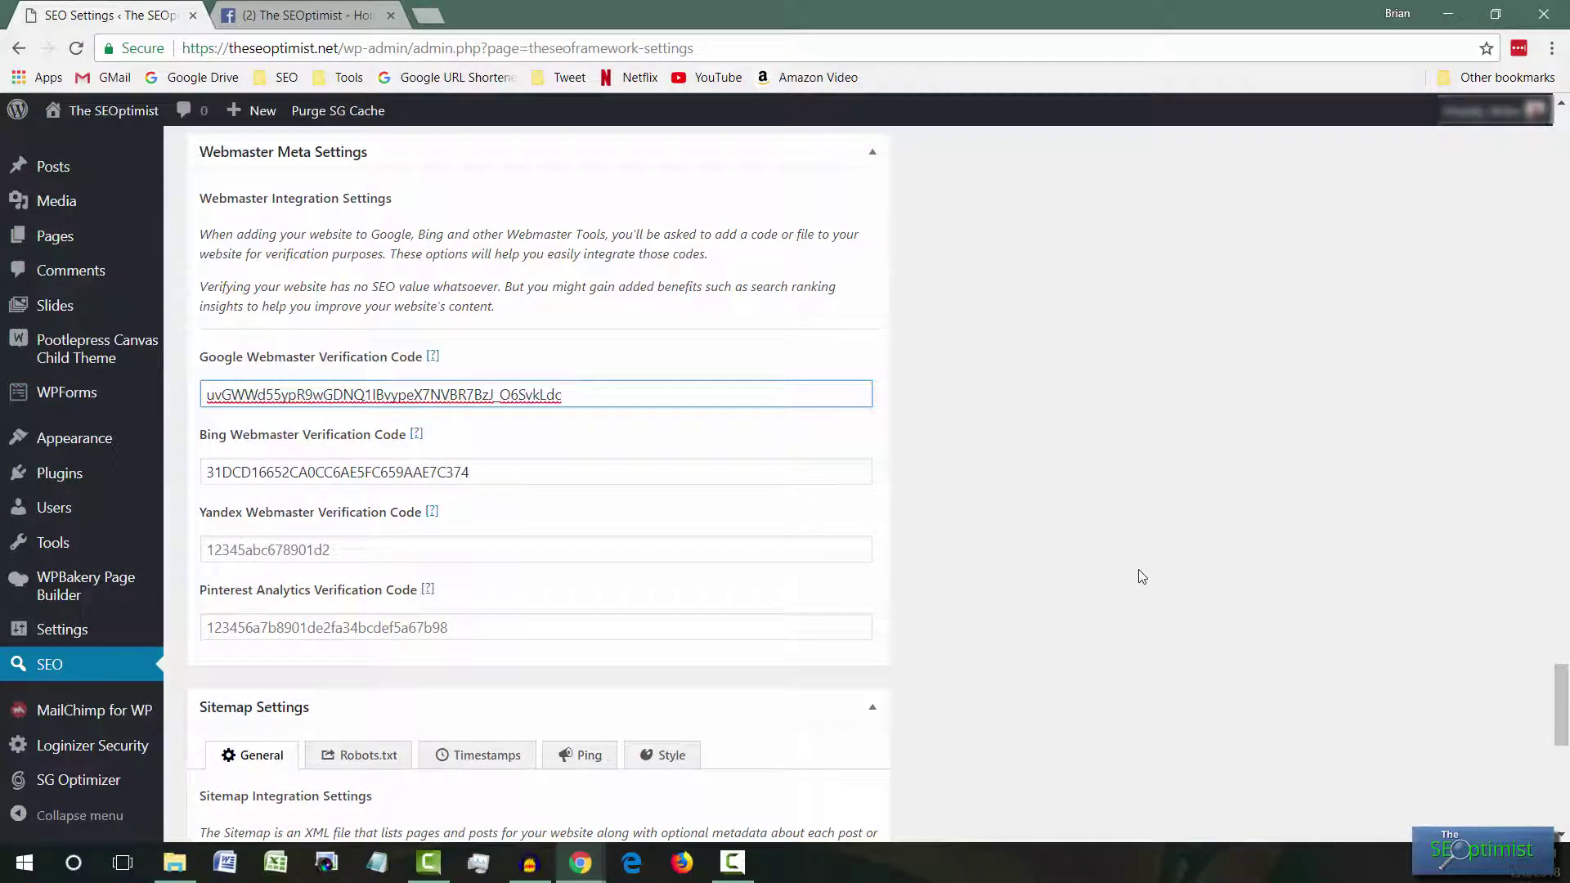
pyautogui.scroll(-2, 1035, 457)
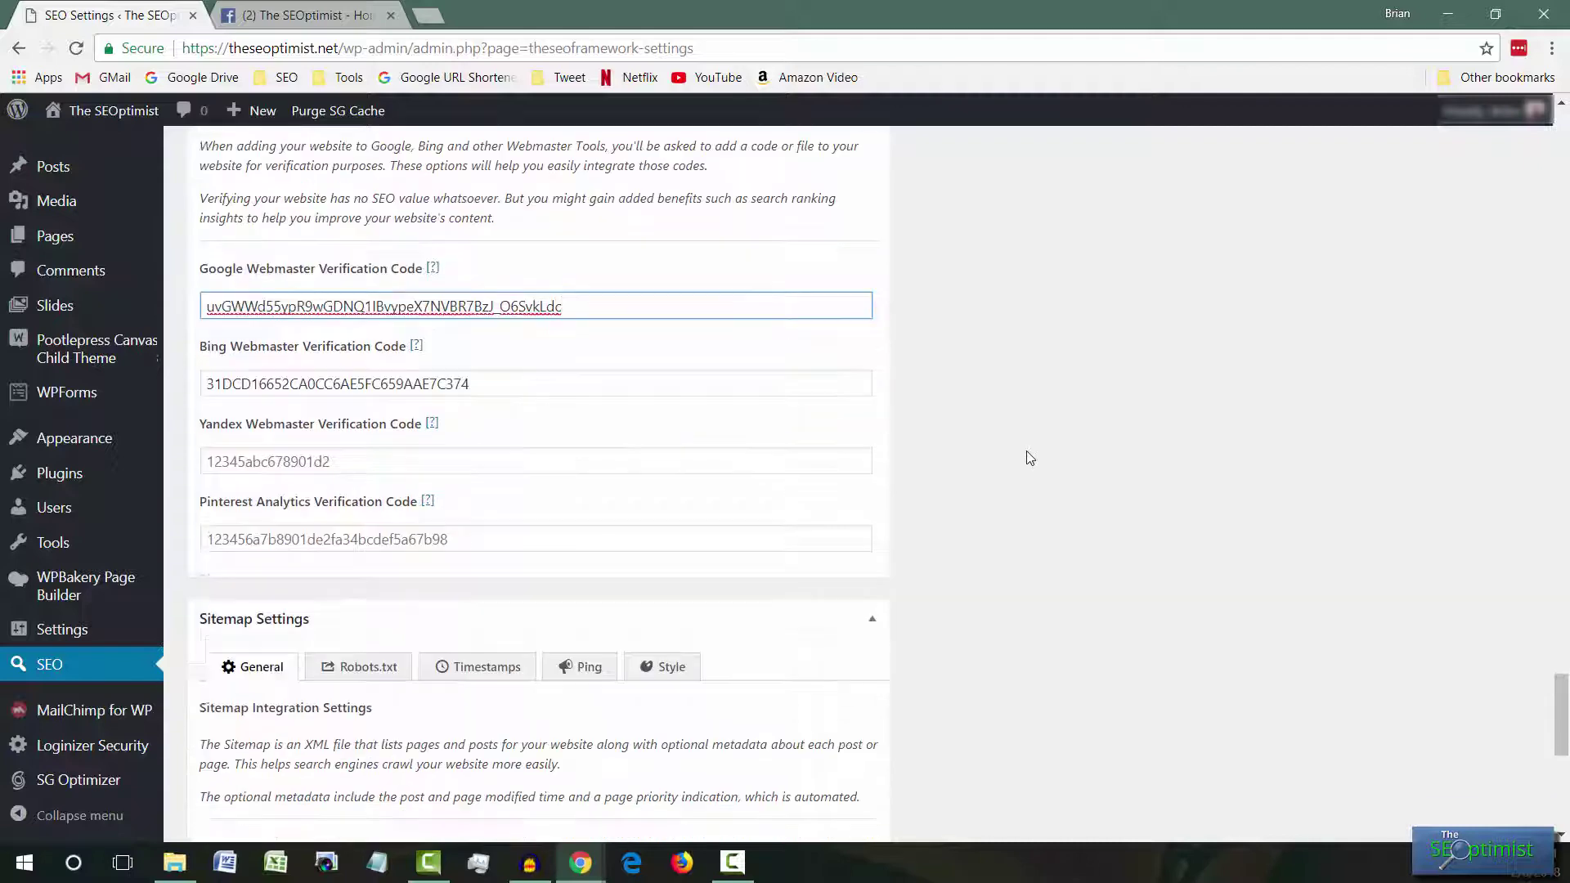
pyautogui.scroll(1, 989, 459)
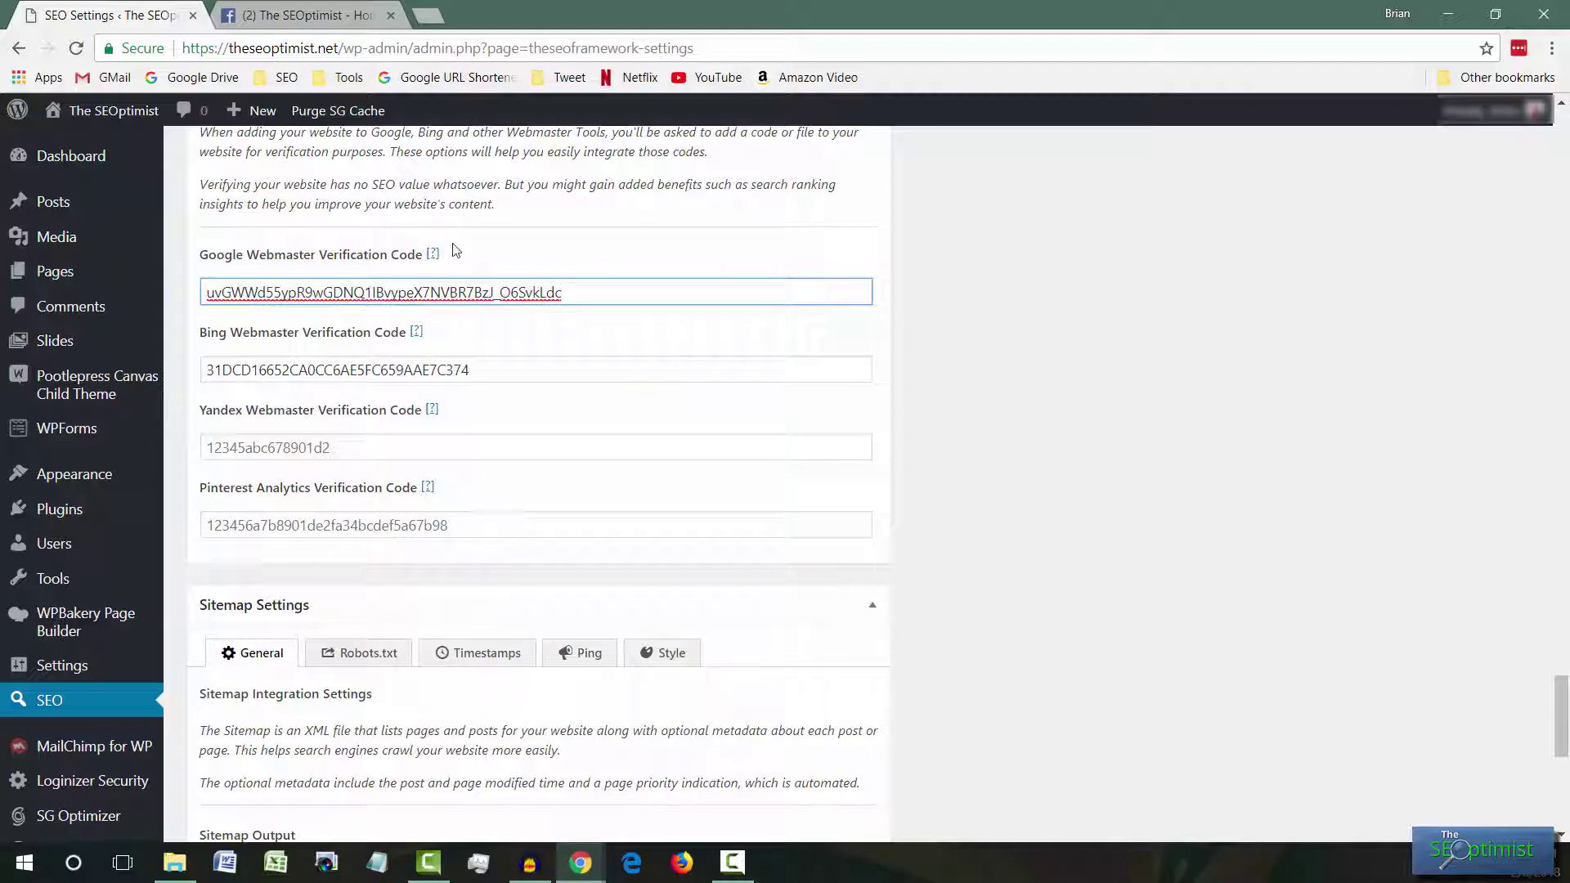
# Review the Sitemap Settings for output, robots.txt, timestamps and search engine notifications, and examine the Feed Settings
pyautogui.scroll(-2, 999, 388)
pyautogui.scroll(-2, 999, 387)
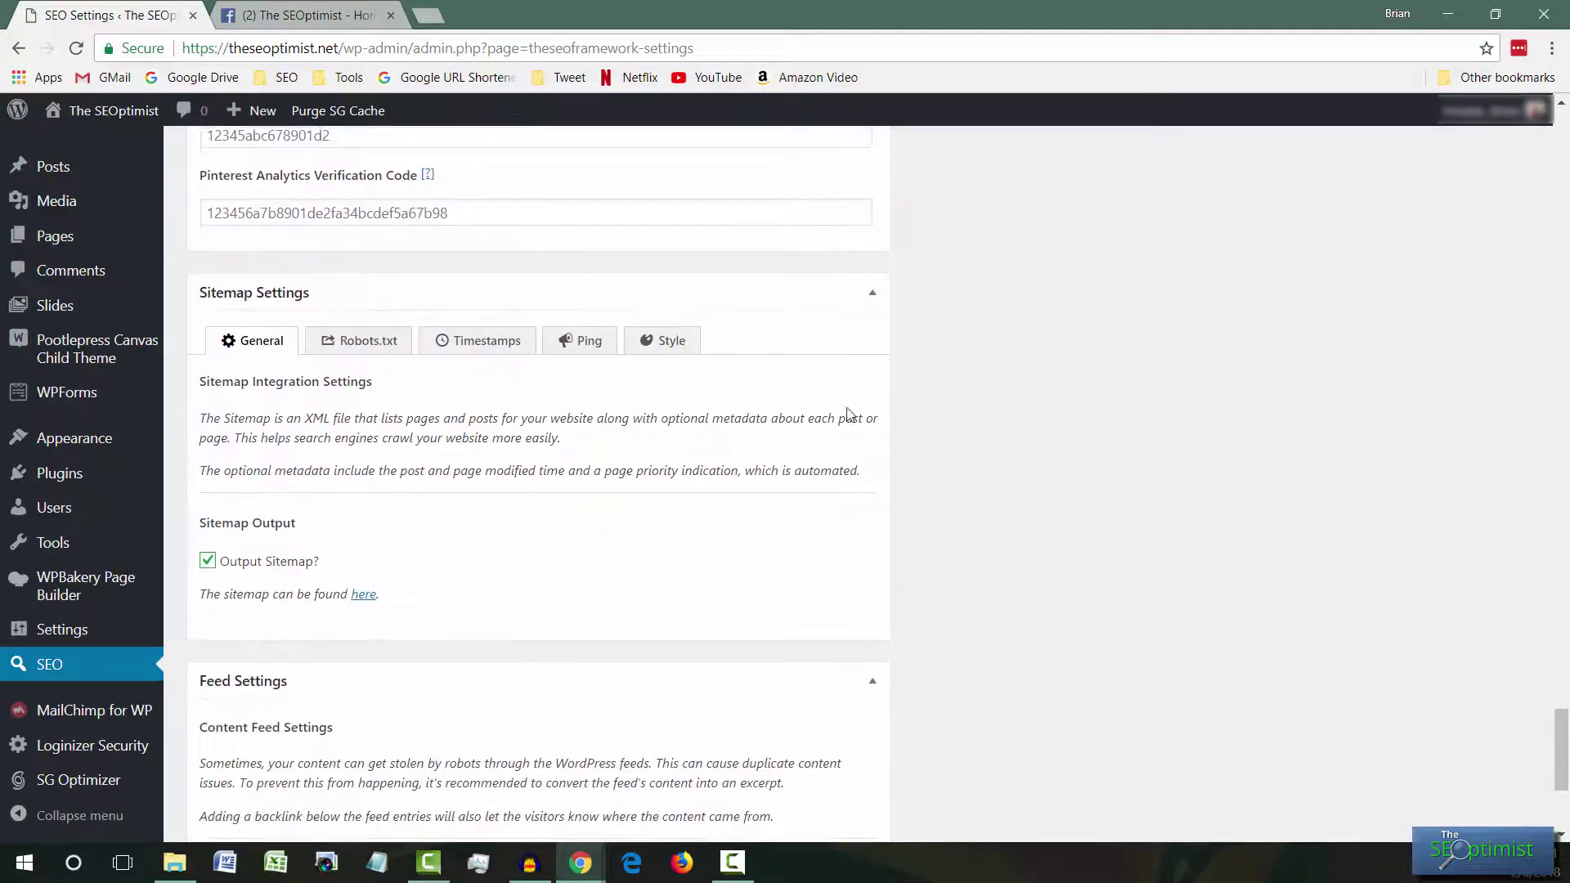
pyautogui.scroll(-1, 256, 491)
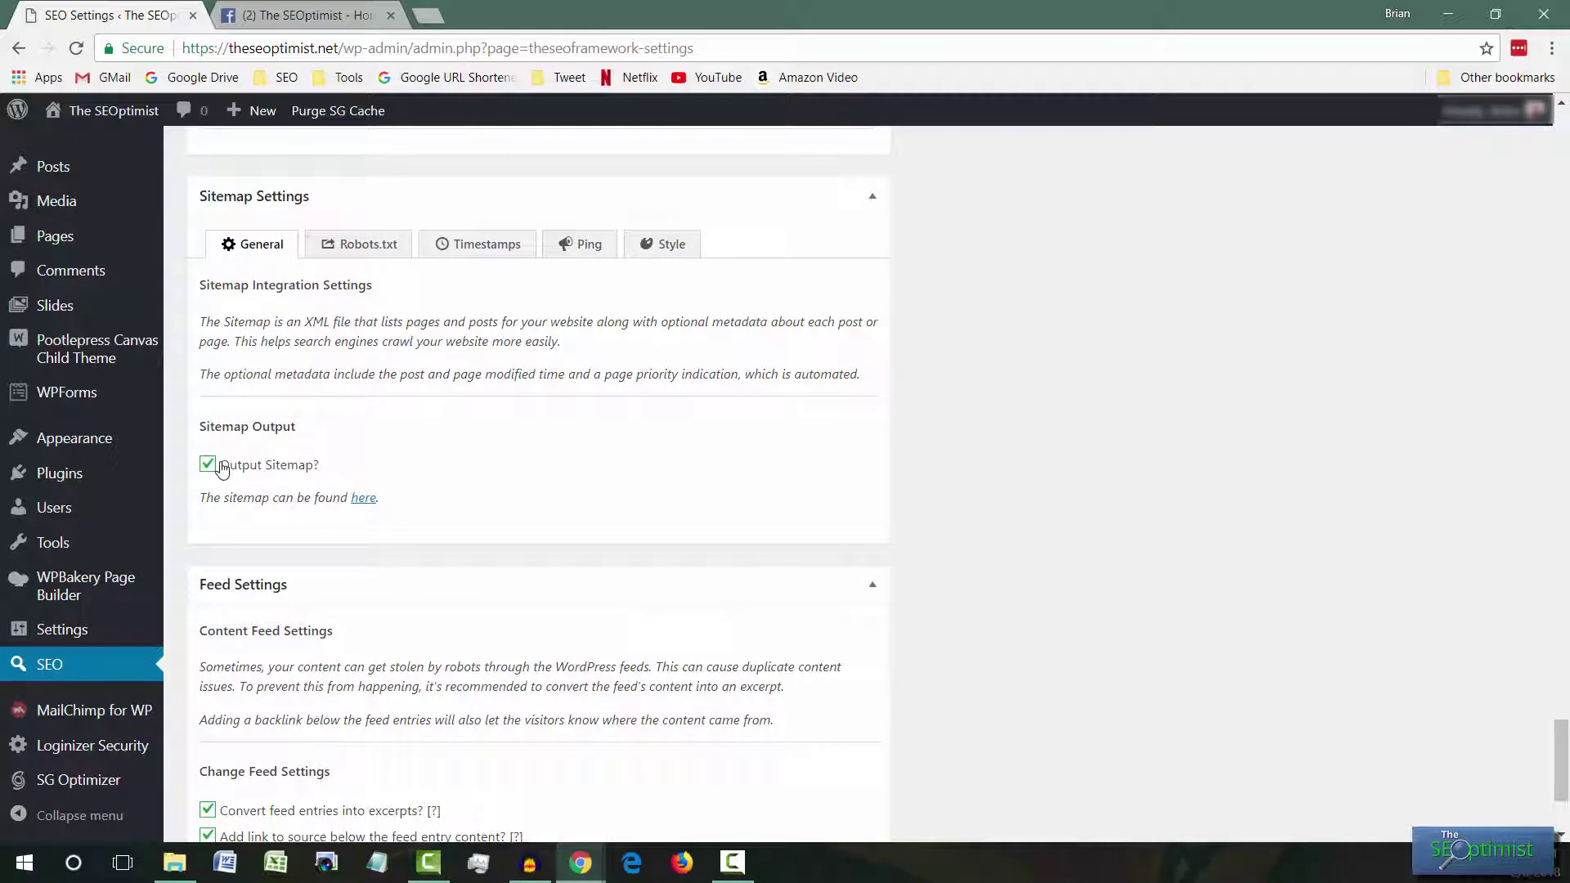
pyautogui.click(374, 250)
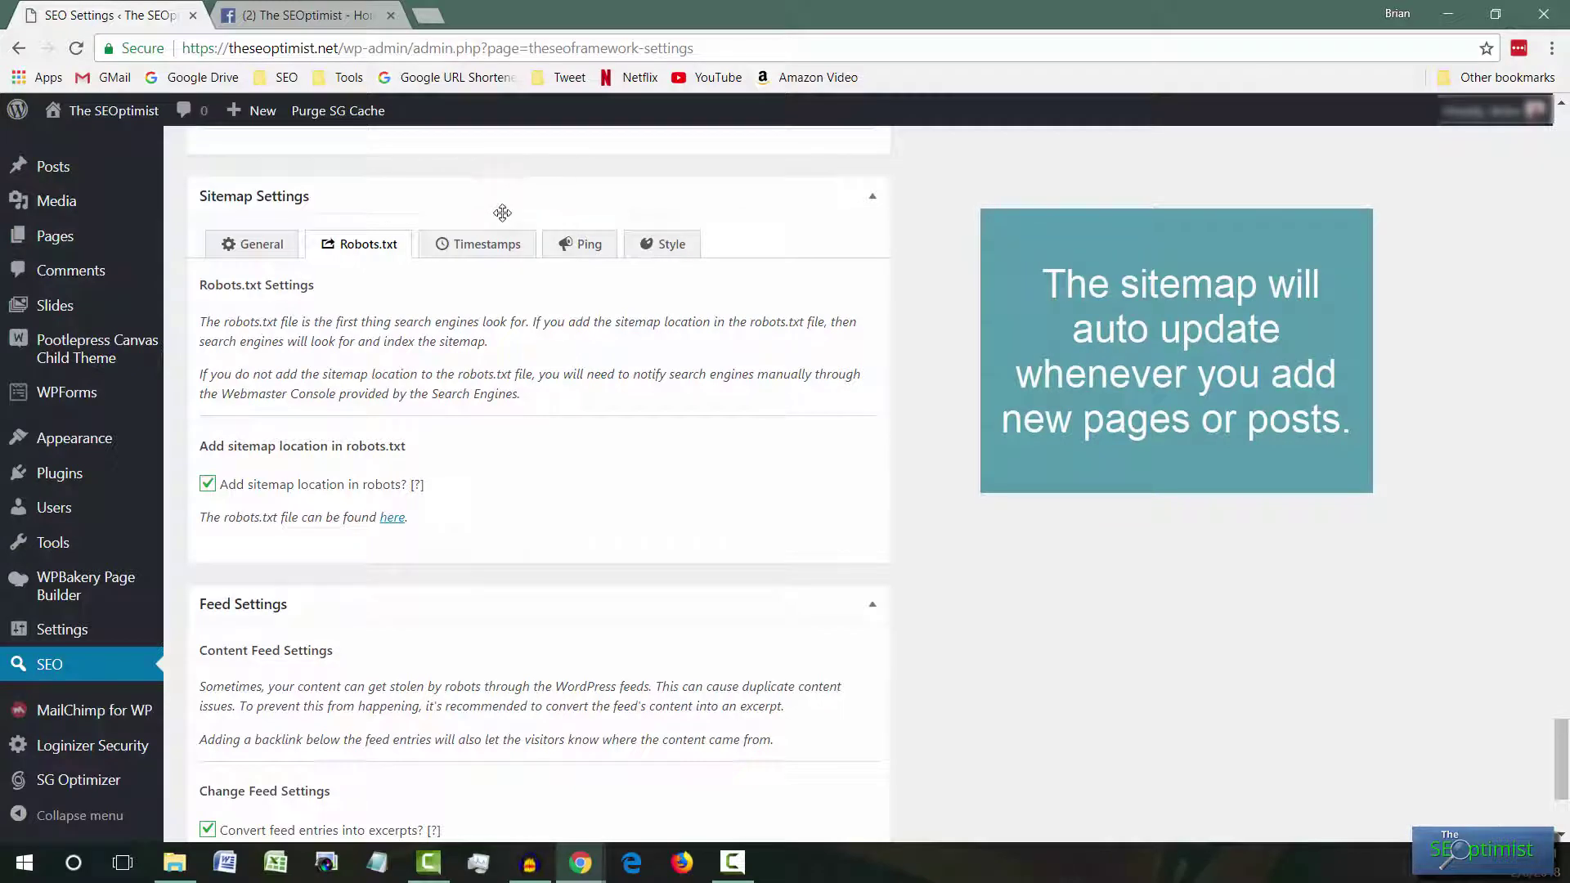
pyautogui.click(485, 247)
pyautogui.click(589, 249)
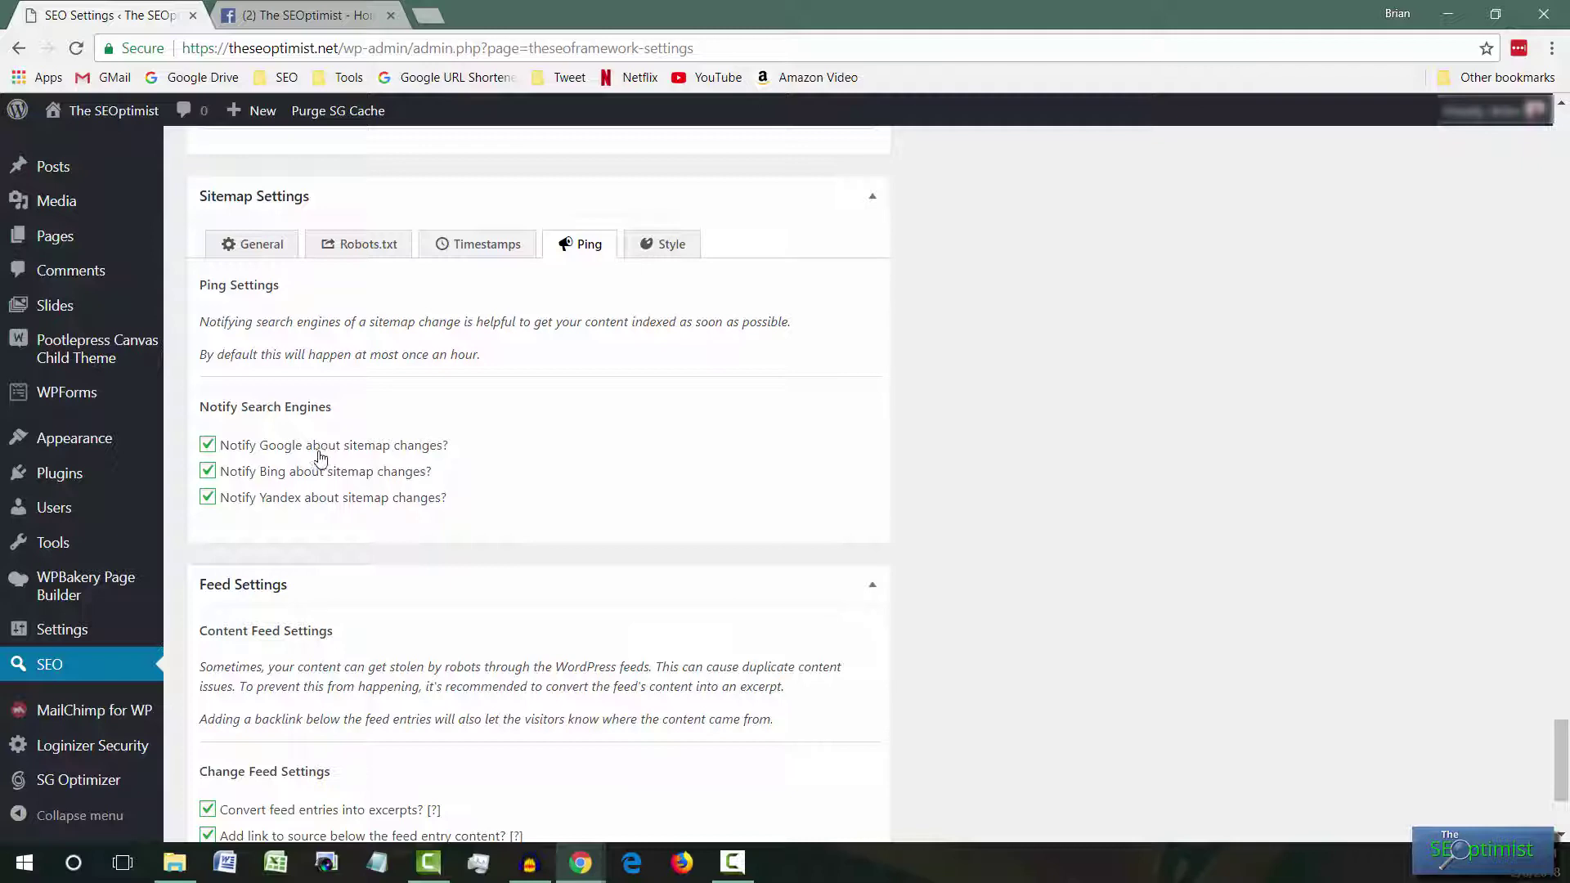
pyautogui.scroll(-3, 511, 383)
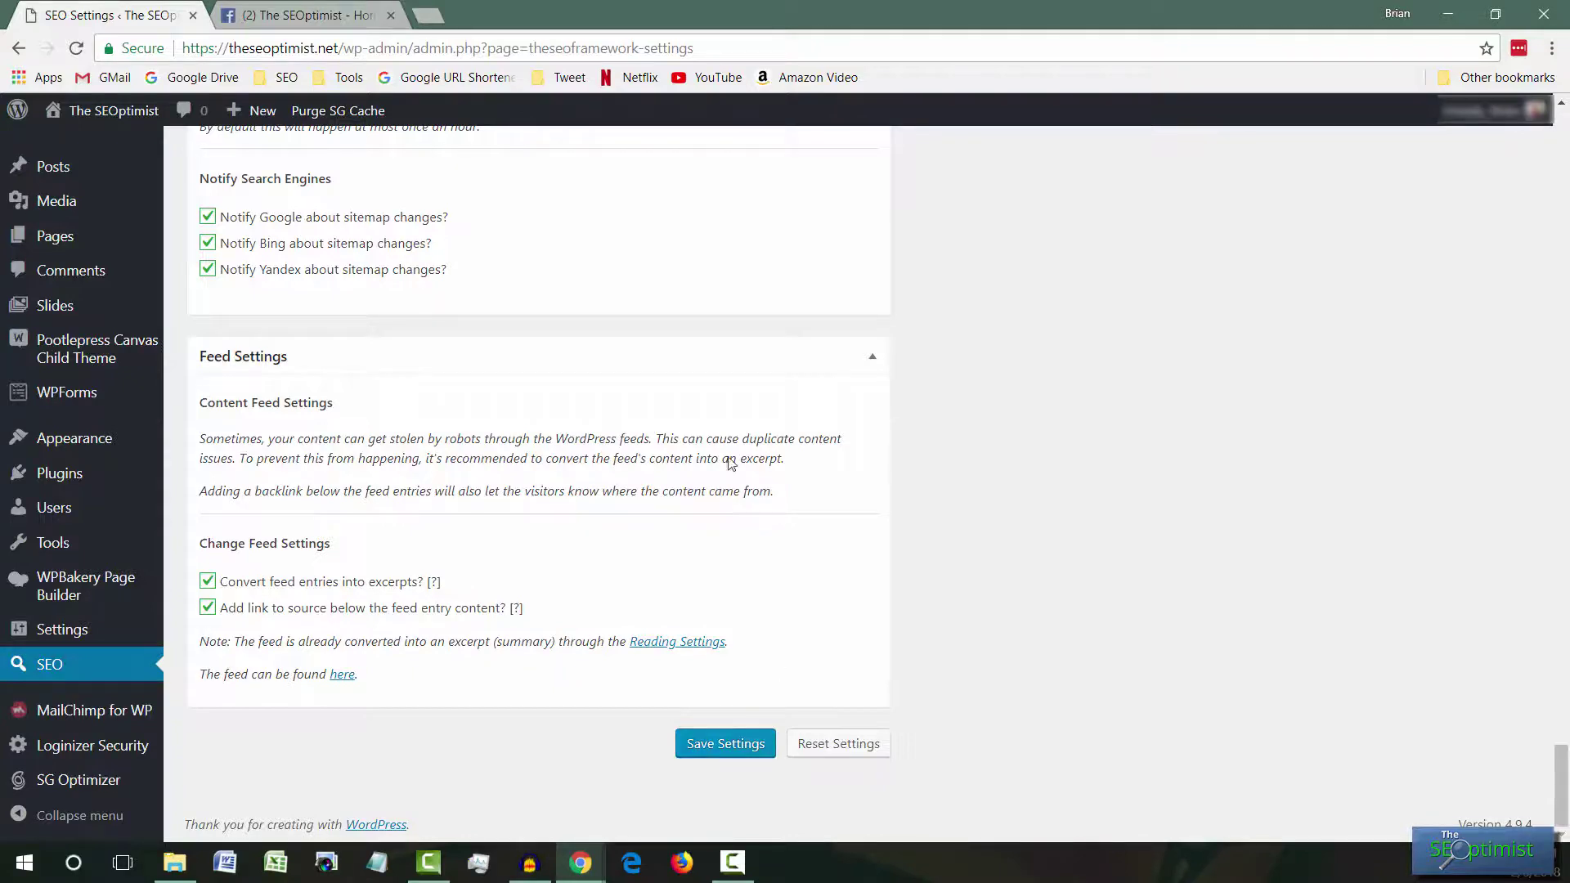
# Return to the beginning of the SEO Settings page
pyautogui.scroll(10, 547, 725)
pyautogui.scroll(10, 550, 726)
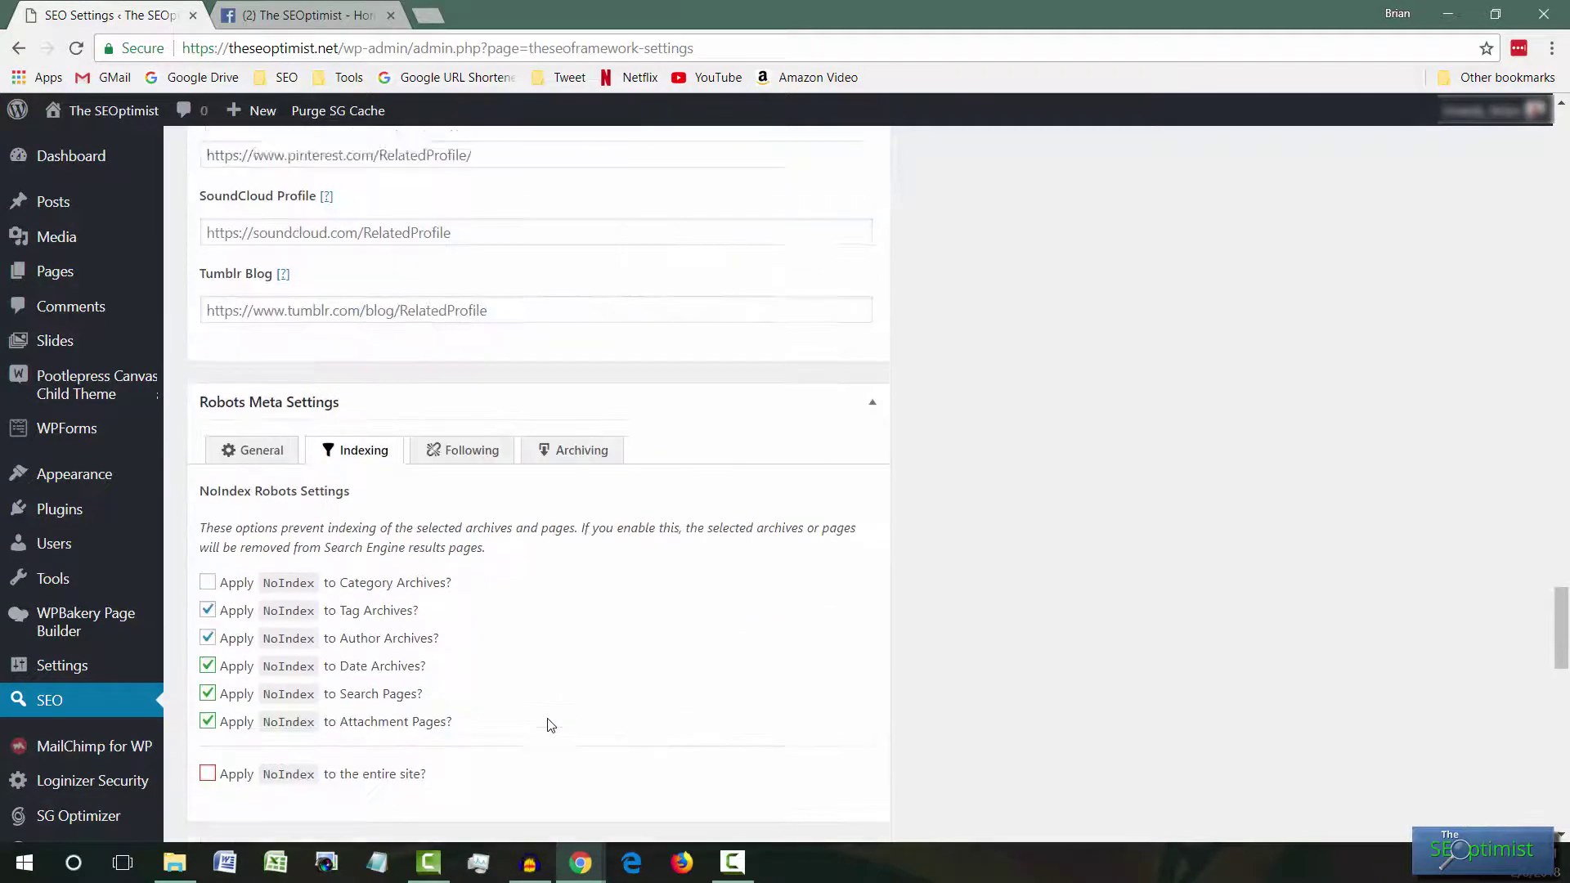
pyautogui.scroll(15, 724, 654)
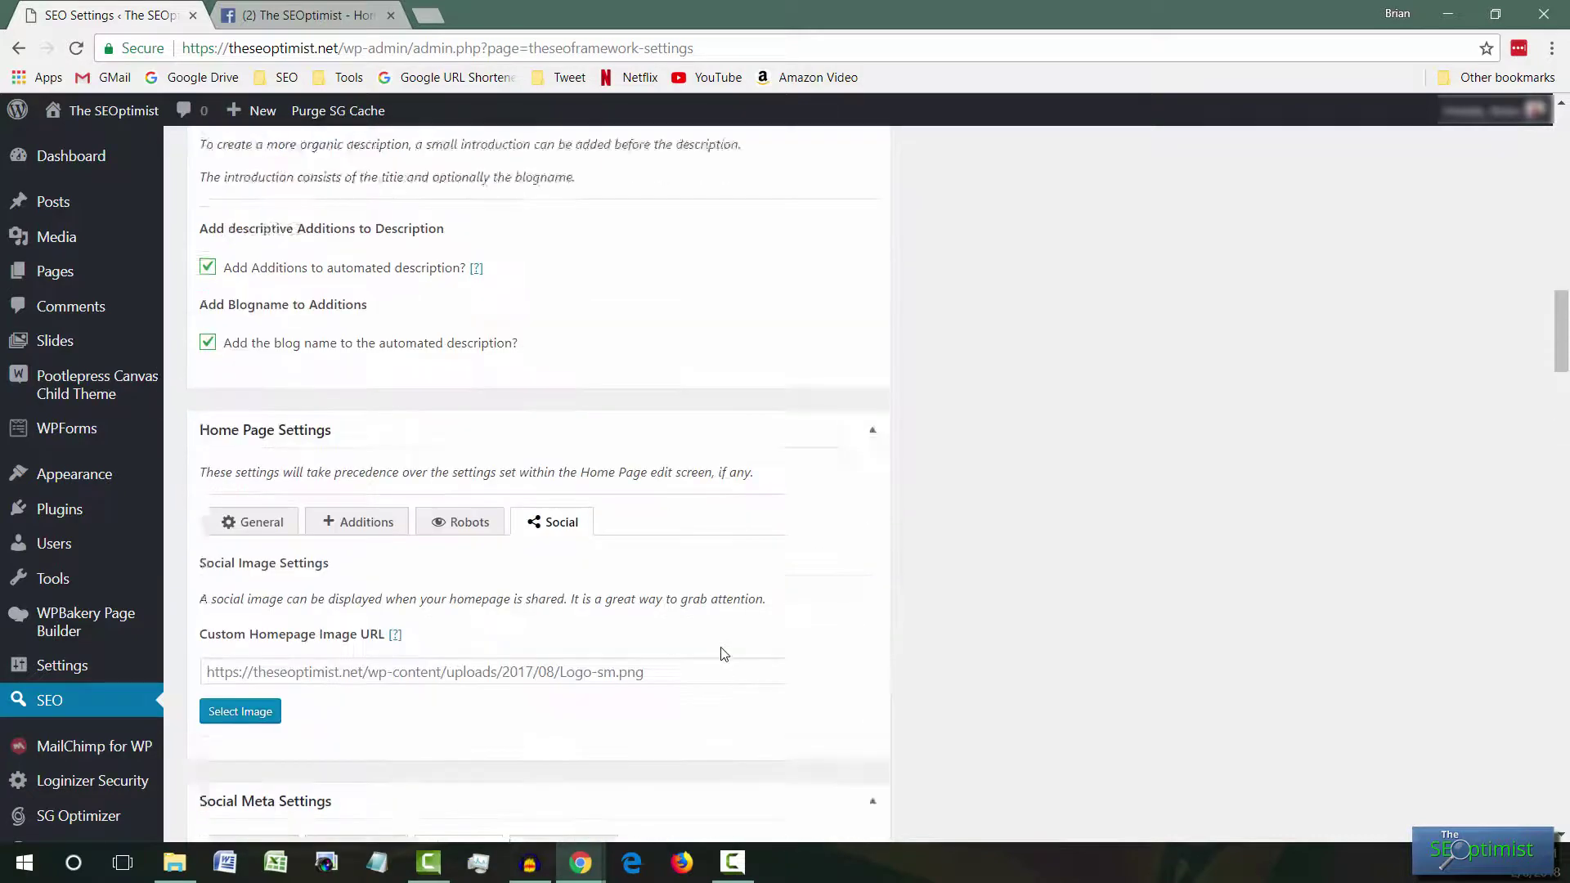